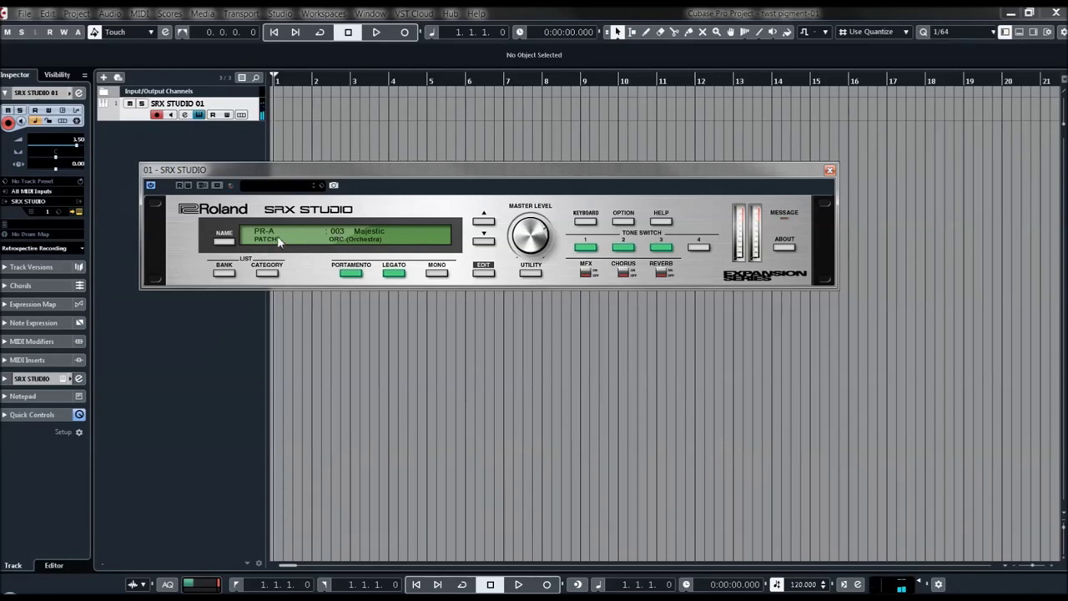
Step: Load patch 001 Y2K Plus One from the PR-A bank in SRX STUDIO
{"action": "left_click", "coordinate": [349, 240]}
{"action": "mouse_move", "coordinate": [269, 253]}
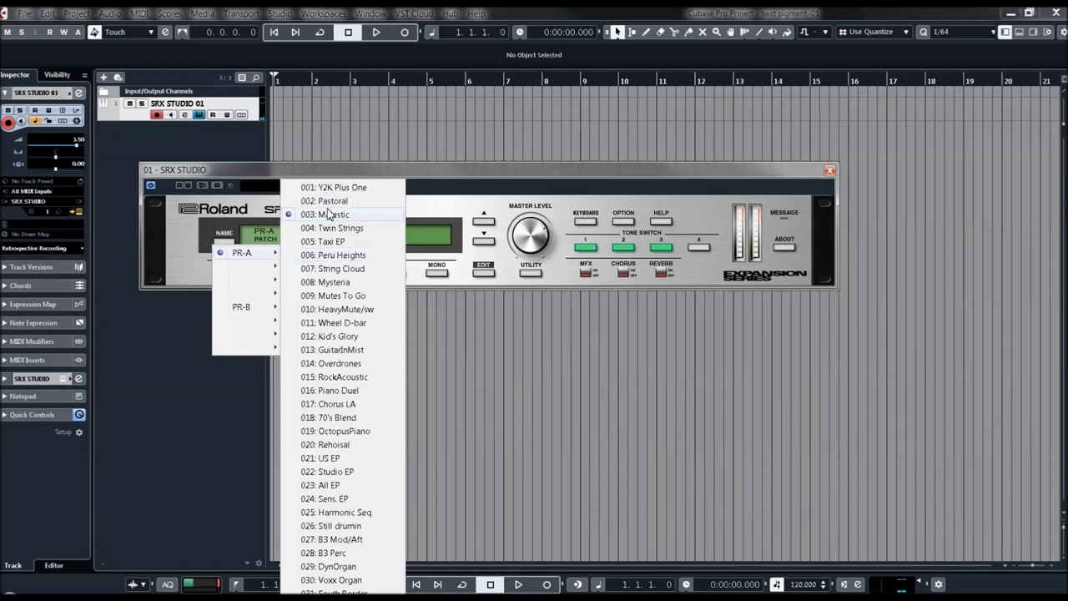
{"action": "left_click", "coordinate": [334, 188]}
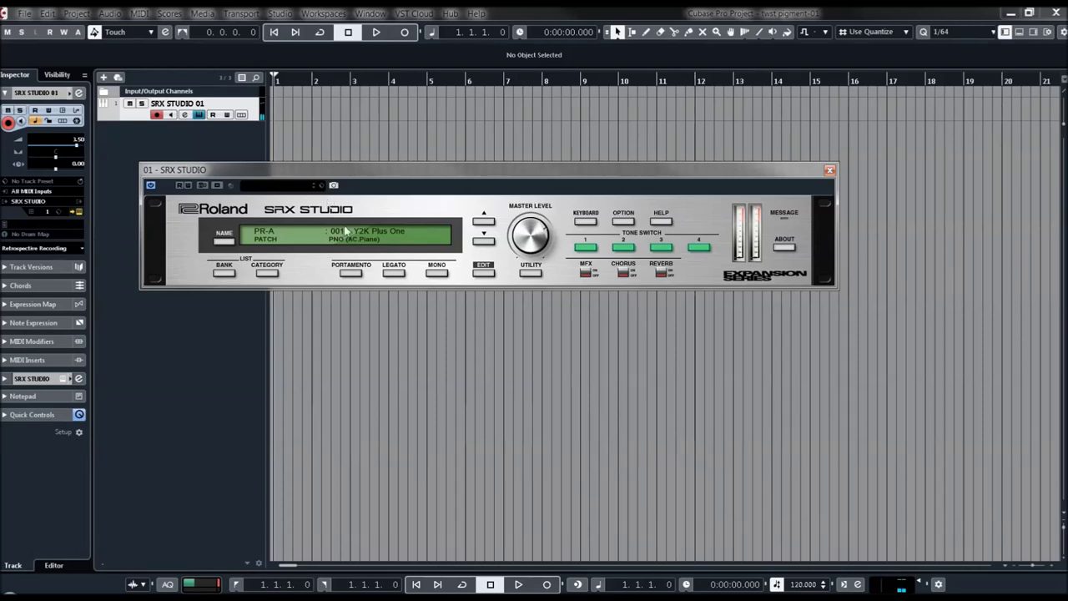
Step: Audition the following PR-A patches one by one, from 002 Pastoral up to 007 String Cloud
{"action": "left_click", "coordinate": [485, 243]}
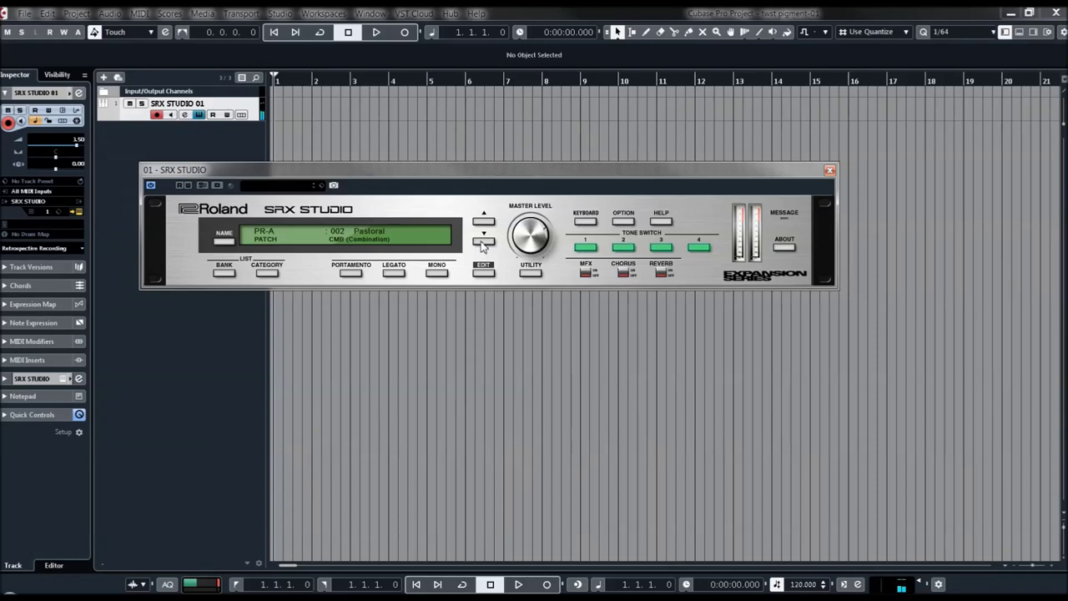
{"action": "left_click", "coordinate": [483, 242]}
{"action": "left_click", "coordinate": [483, 242]}
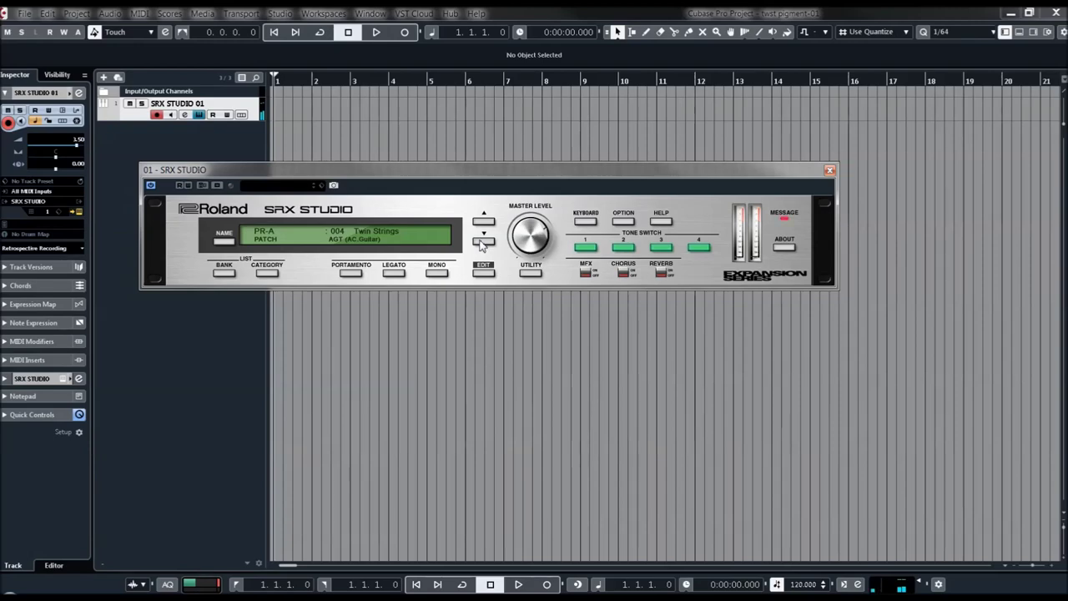
{"action": "left_click", "coordinate": [483, 242]}
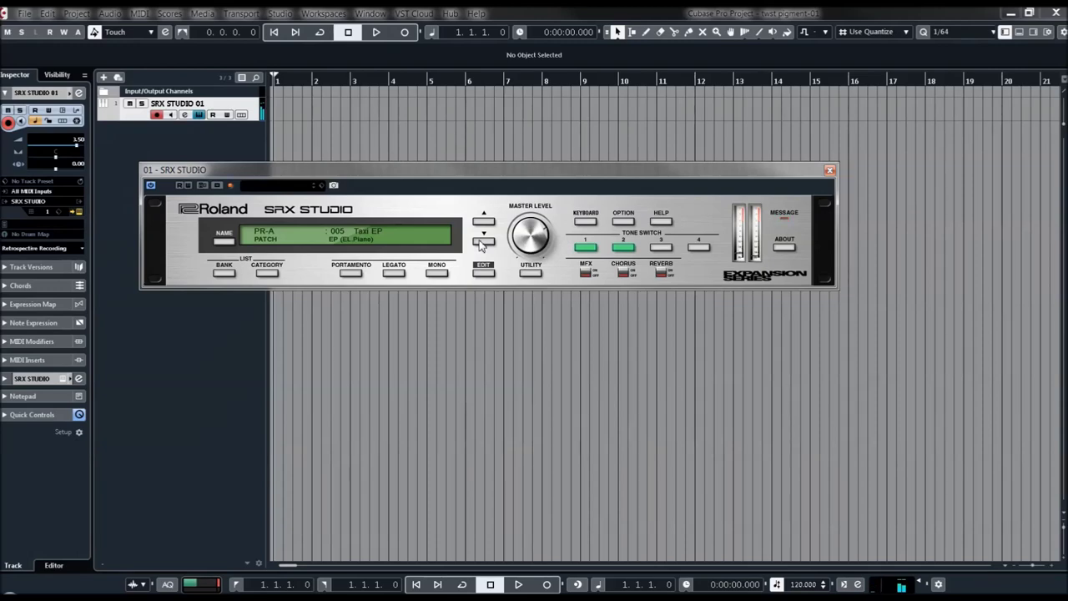
{"action": "left_click", "coordinate": [482, 242]}
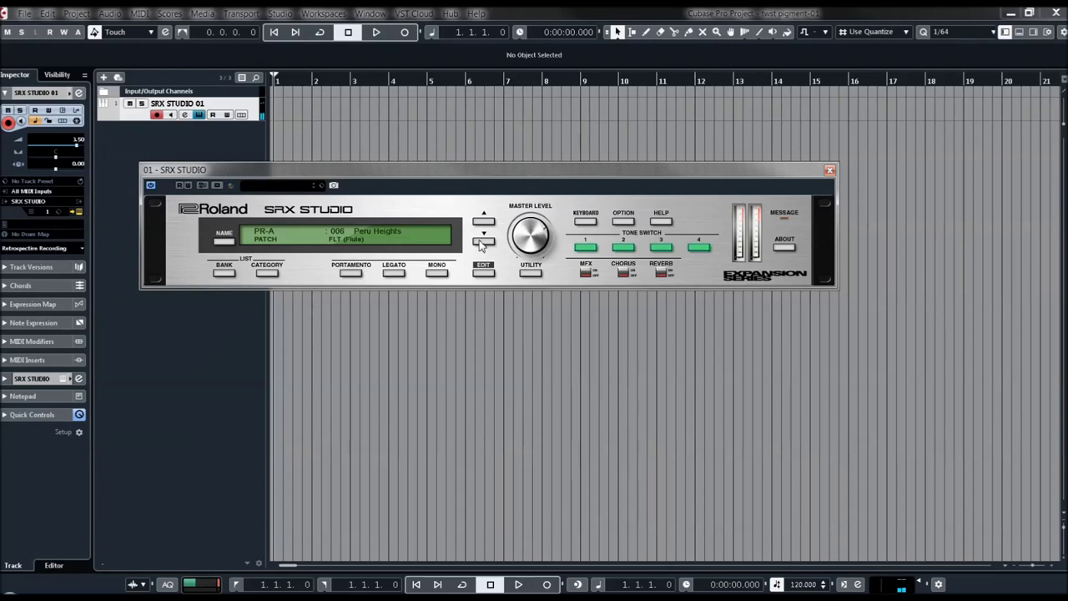
{"action": "left_click", "coordinate": [482, 242]}
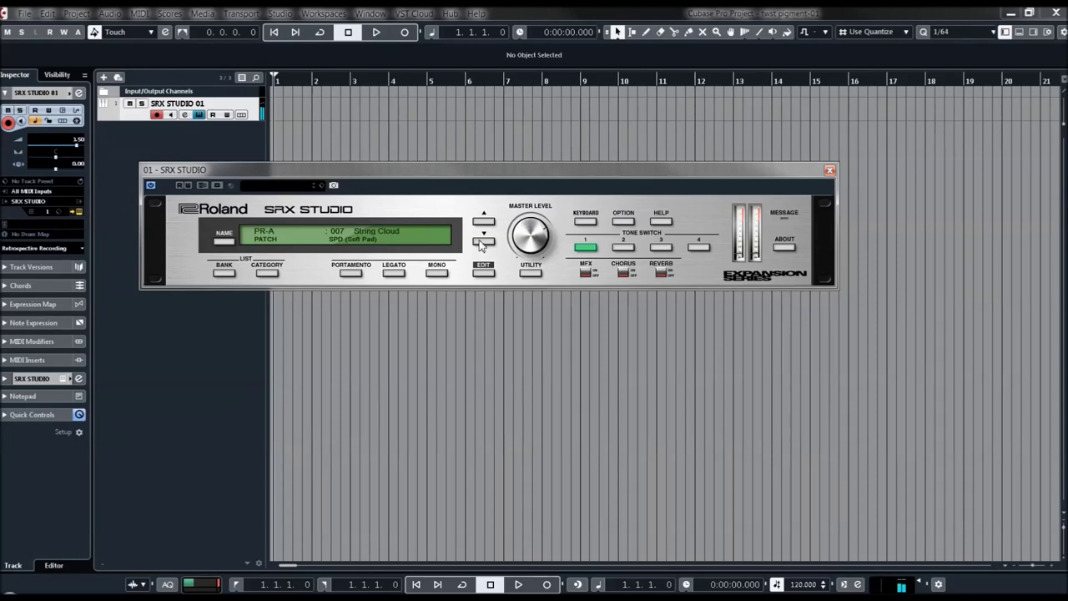
Step: Continue through the PR-A patches in order from 008 Mysteria to 012 Kid's Glory
{"action": "left_click", "coordinate": [484, 242]}
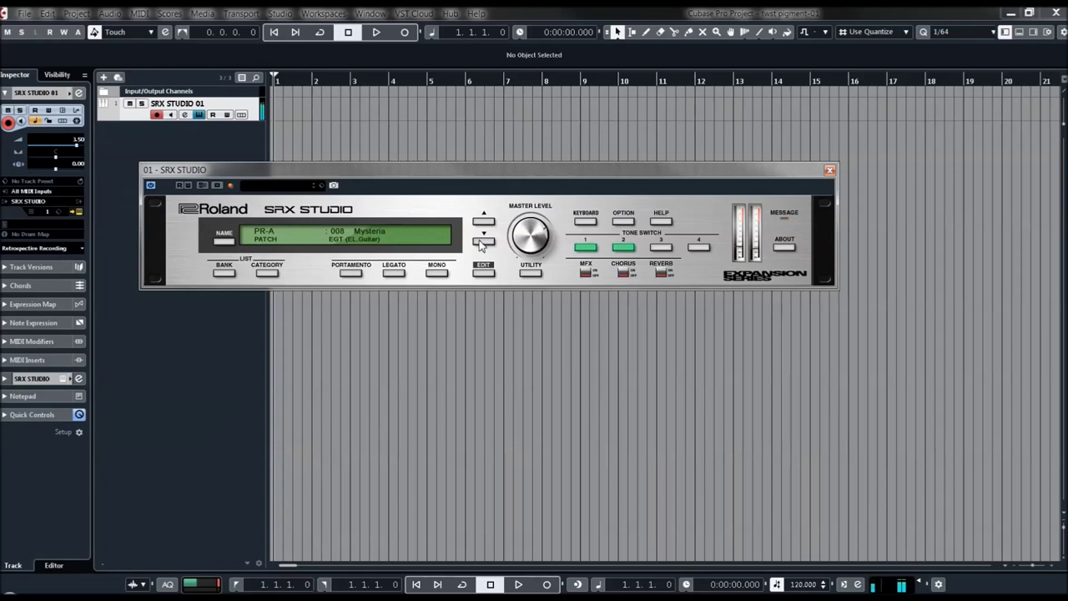
{"action": "left_click", "coordinate": [482, 242]}
{"action": "left_click", "coordinate": [483, 242]}
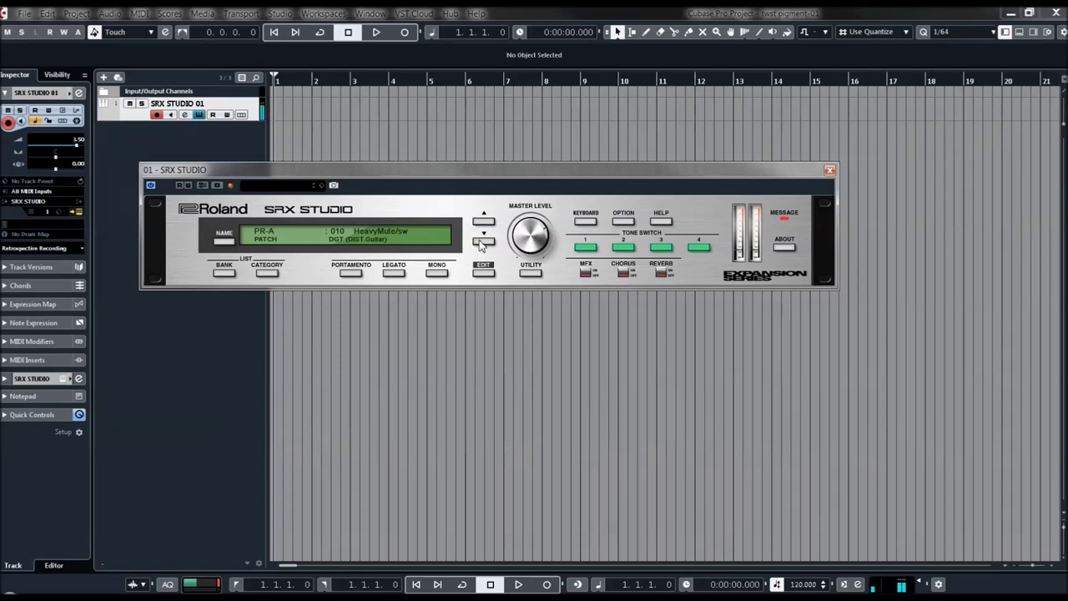
{"action": "left_click", "coordinate": [482, 242]}
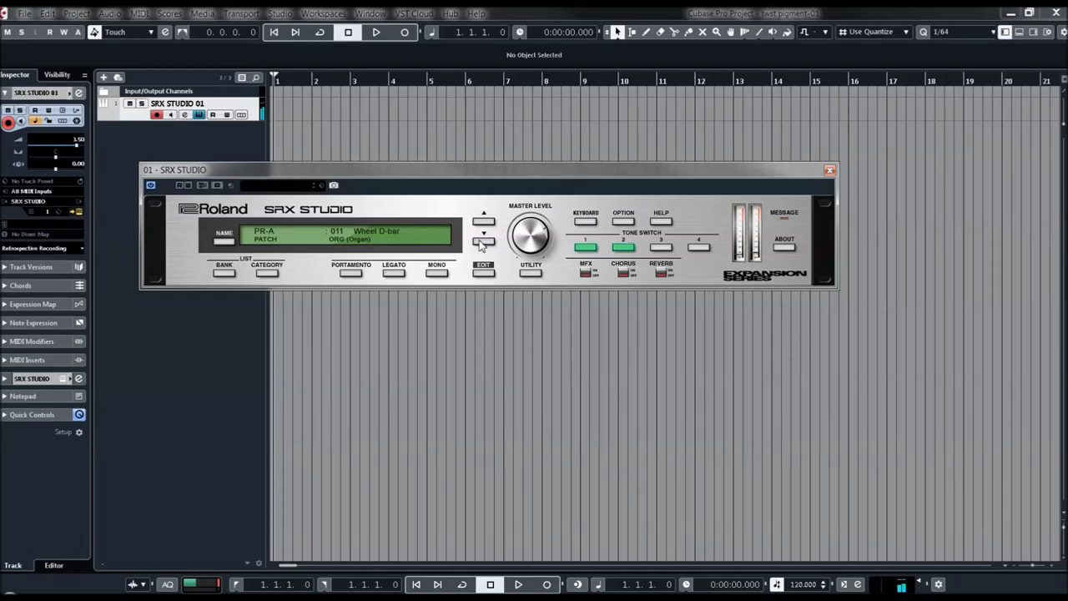
{"action": "left_click", "coordinate": [483, 242]}
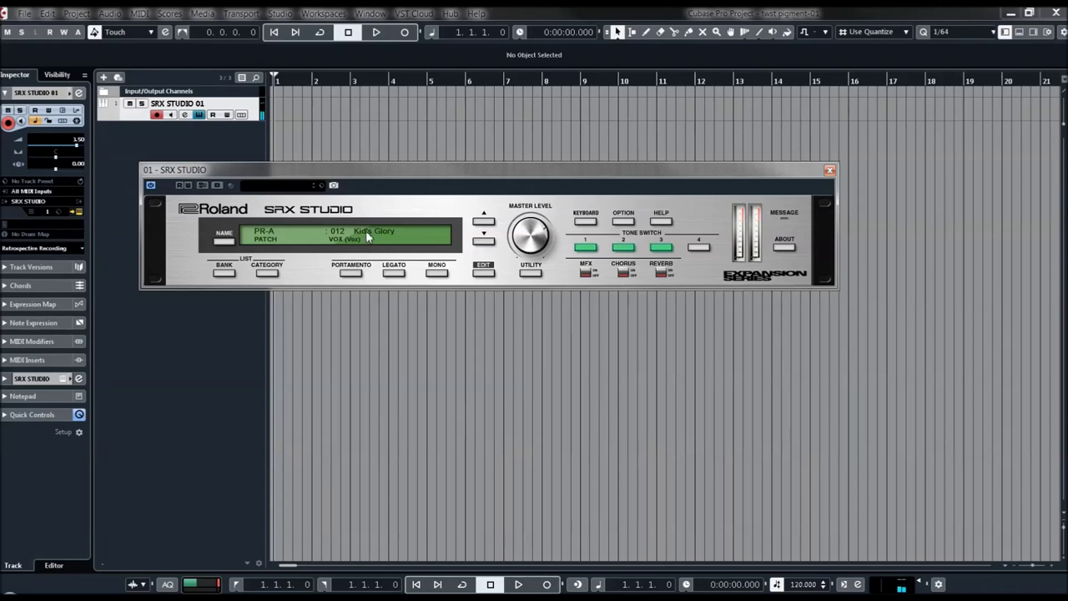
Step: Load PR-A patch 017 Chorus LA and step through the piano patches up to 020 Rehoisal
{"action": "left_click", "coordinate": [223, 241]}
{"action": "mouse_move", "coordinate": [262, 257]}
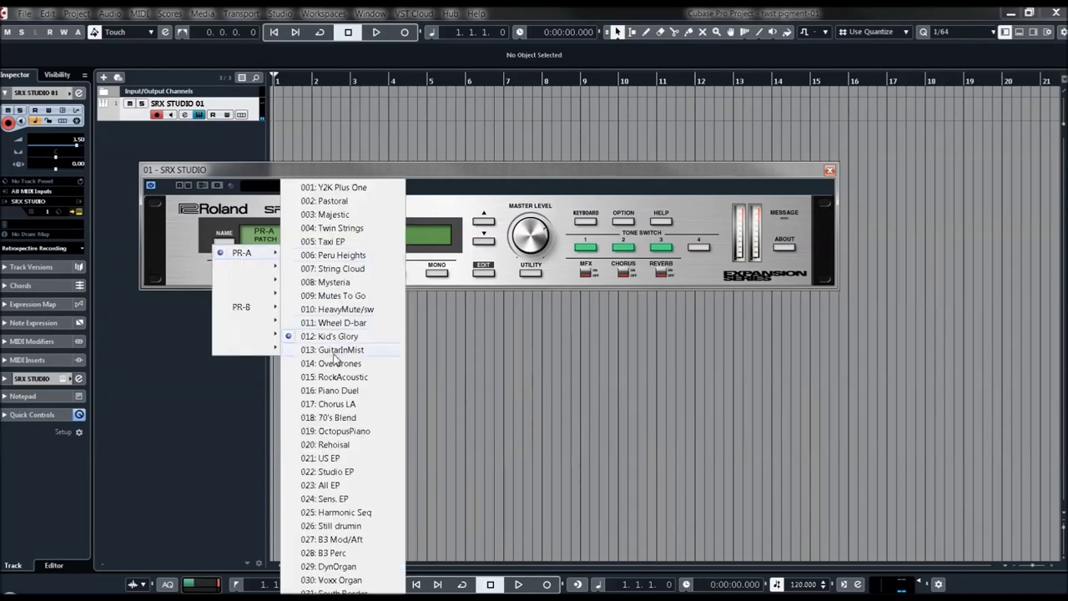
{"action": "left_click", "coordinate": [338, 404]}
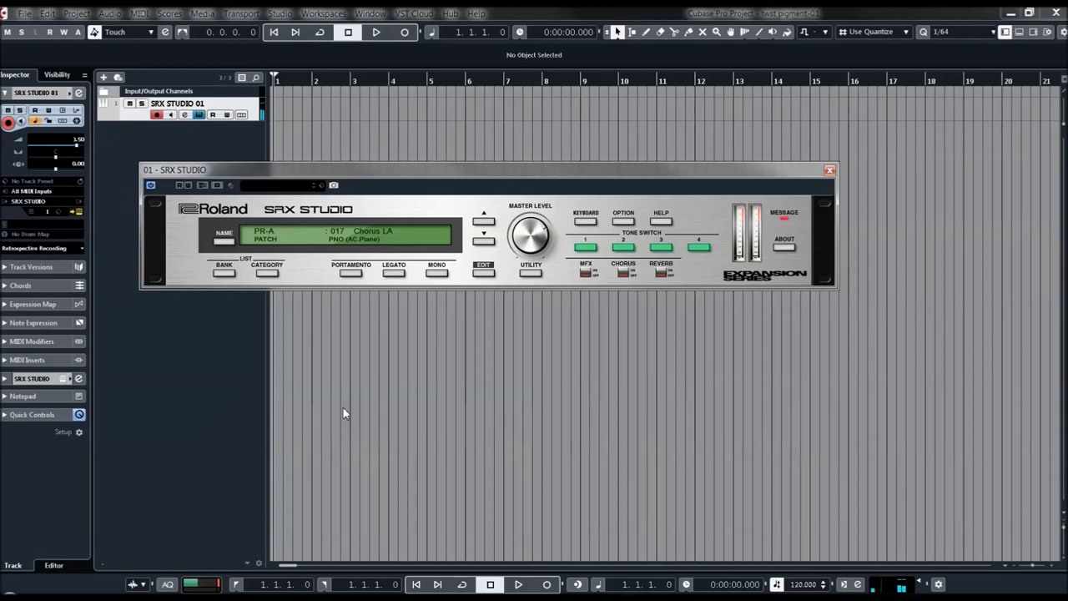
{"action": "left_click", "coordinate": [485, 242]}
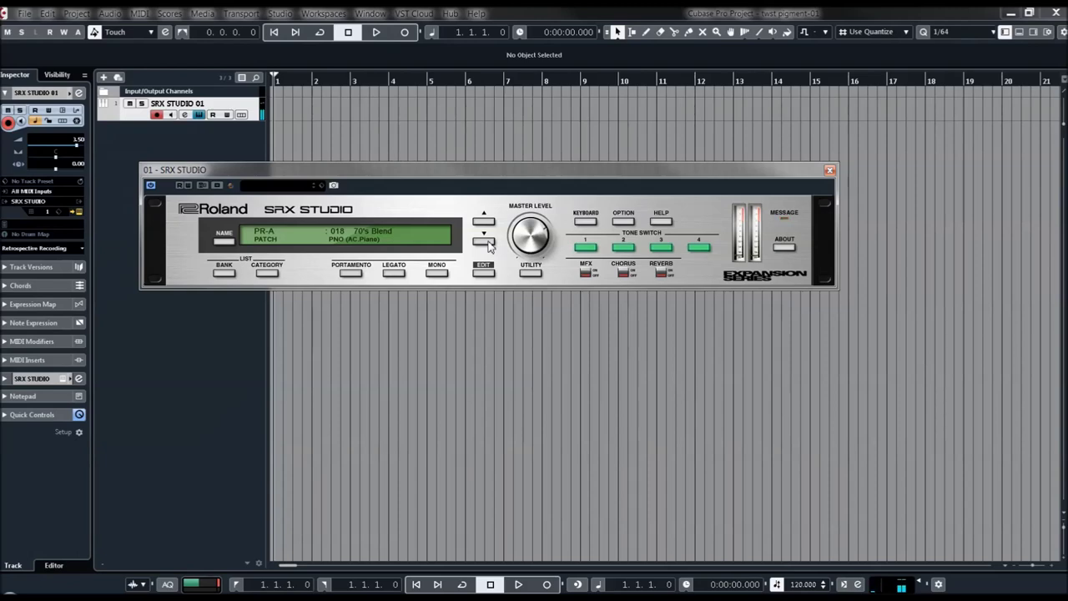
{"action": "left_click", "coordinate": [488, 242]}
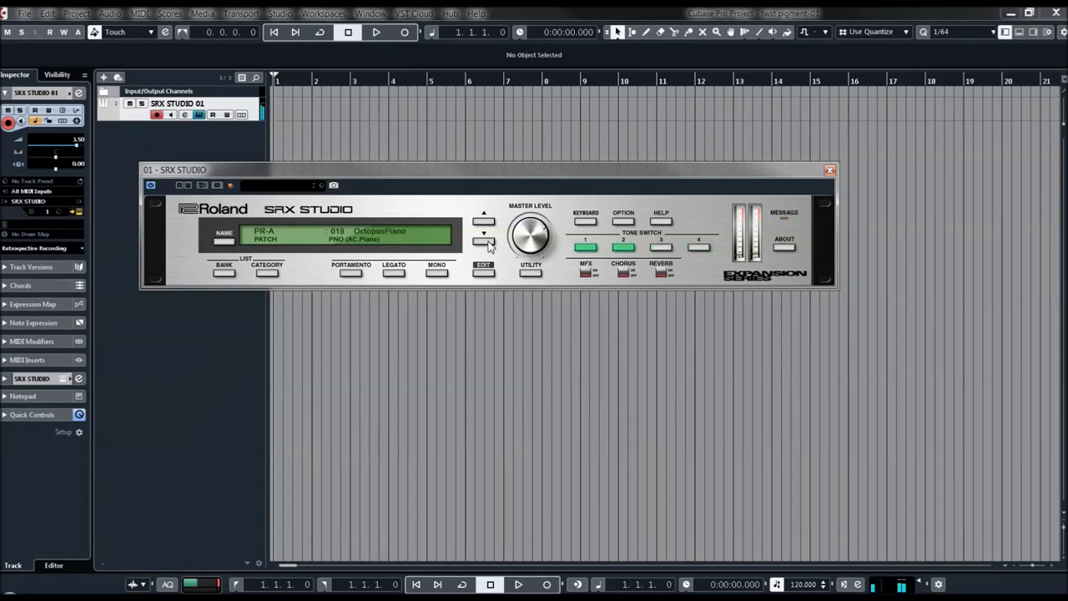
{"action": "left_click", "coordinate": [488, 242]}
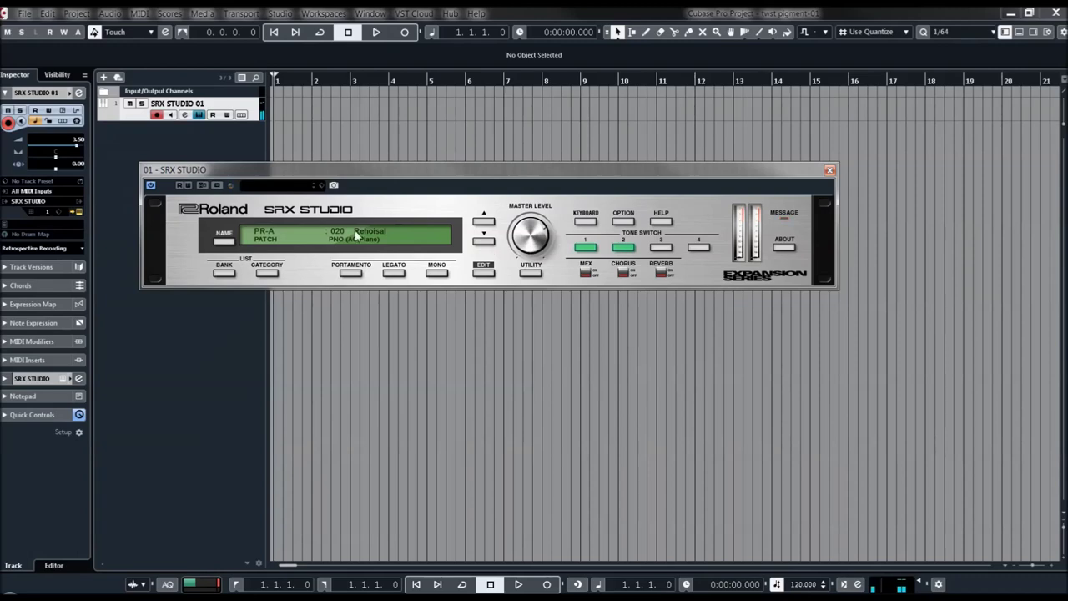
Step: Load PR-A patch 034 Nylon Vel and step through the guitar patches up to 040 Jazzy /Slide
{"action": "left_click", "coordinate": [282, 239]}
{"action": "mouse_move", "coordinate": [269, 257]}
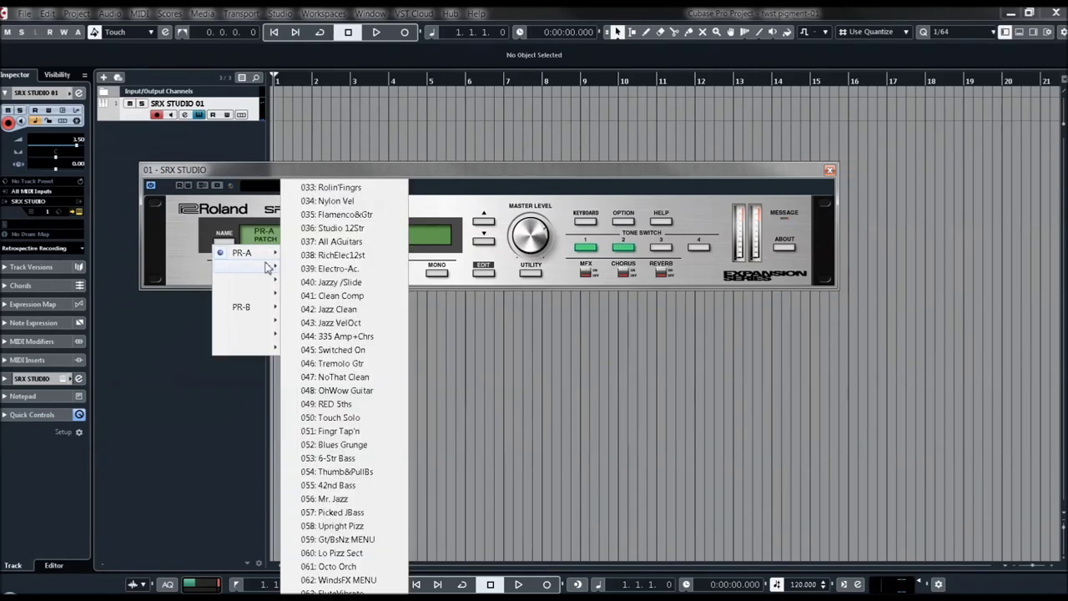
{"action": "left_click", "coordinate": [338, 202]}
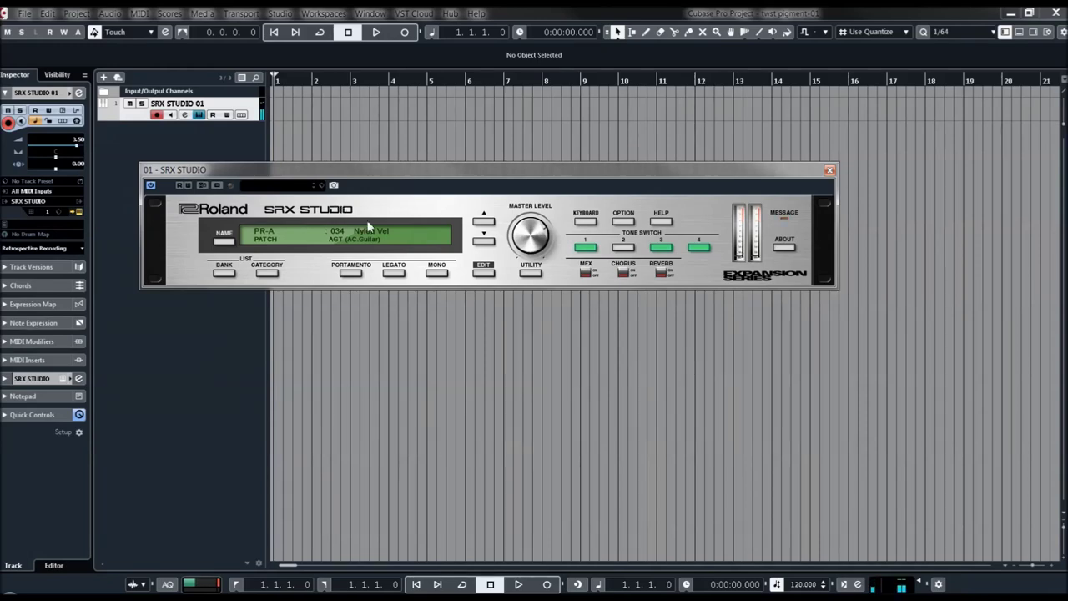
{"action": "left_click", "coordinate": [485, 242]}
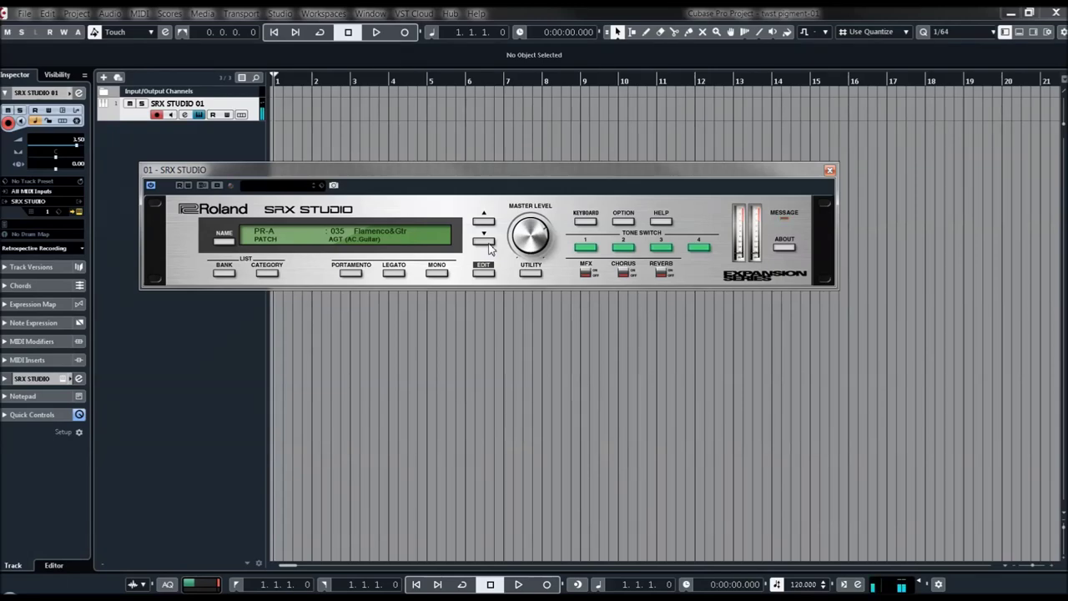
{"action": "left_click", "coordinate": [486, 244]}
{"action": "left_click", "coordinate": [488, 244]}
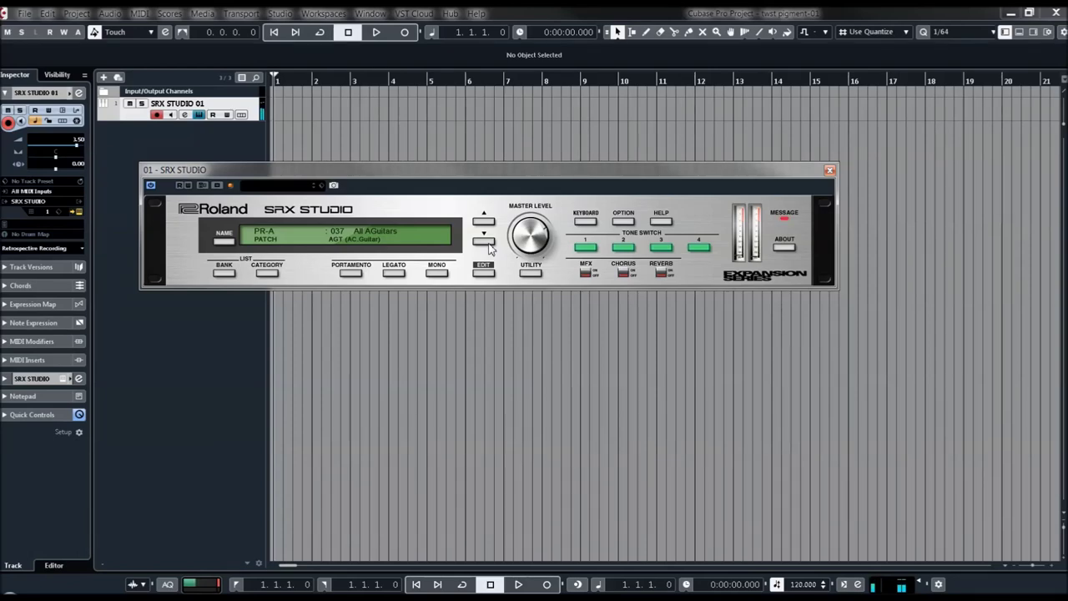
{"action": "left_click", "coordinate": [489, 243]}
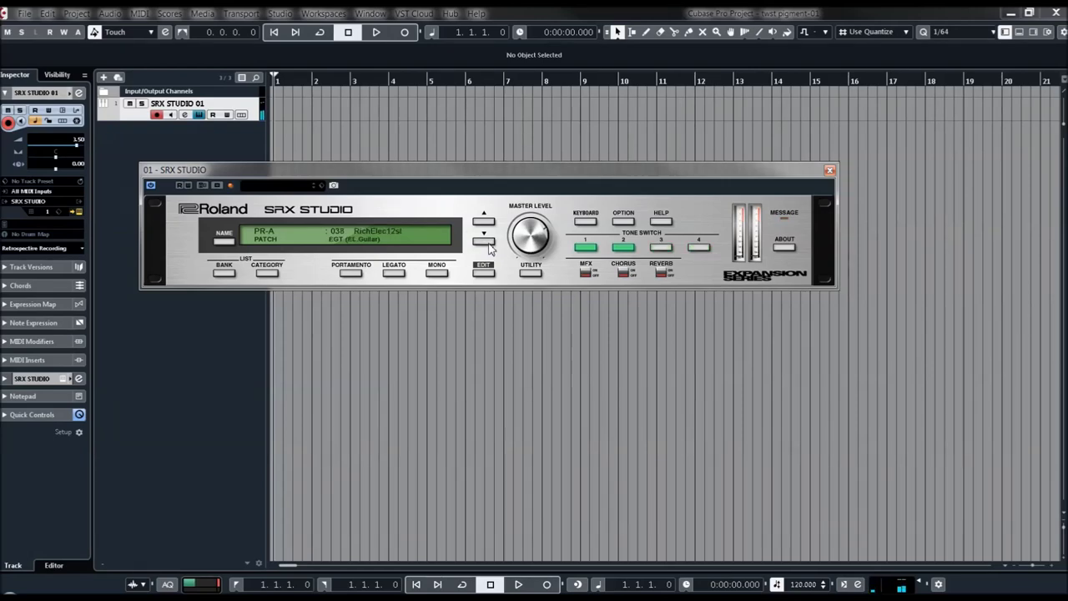
{"action": "left_click", "coordinate": [484, 242]}
{"action": "left_click", "coordinate": [488, 243]}
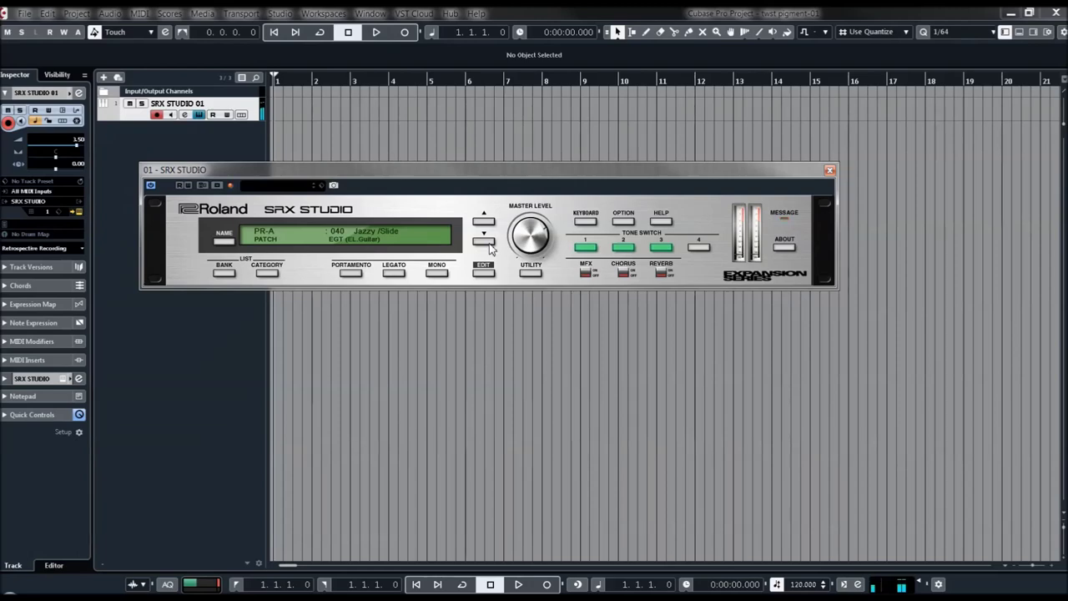
Step: Audition the PR-A electric guitar patches 044 335 Amp+Chrs and 048 OhWow Guitar
{"action": "left_click", "coordinate": [348, 237]}
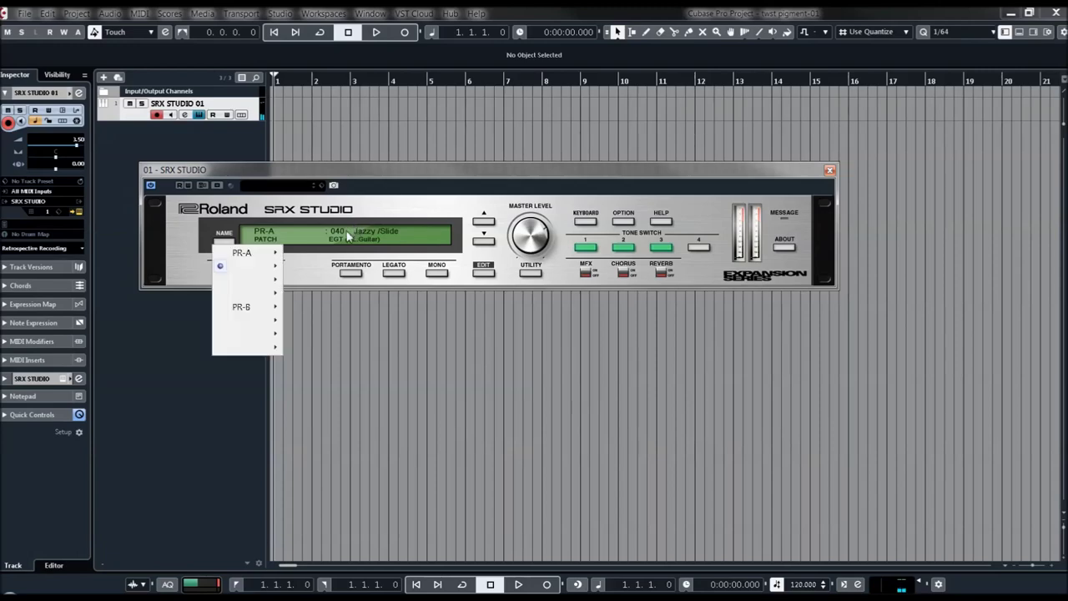
{"action": "mouse_move", "coordinate": [271, 266]}
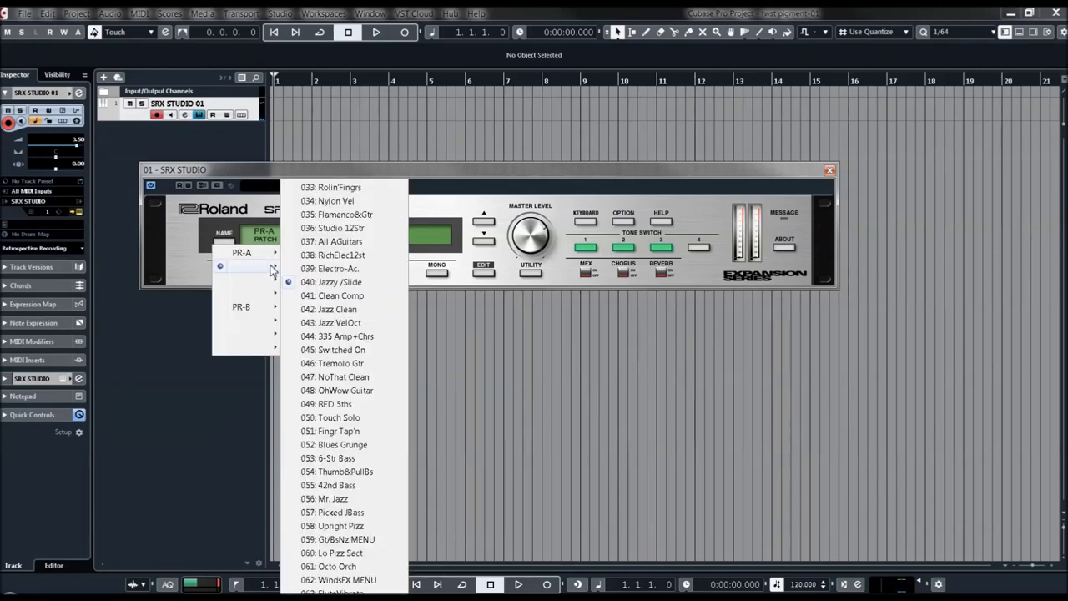
{"action": "left_click", "coordinate": [349, 336]}
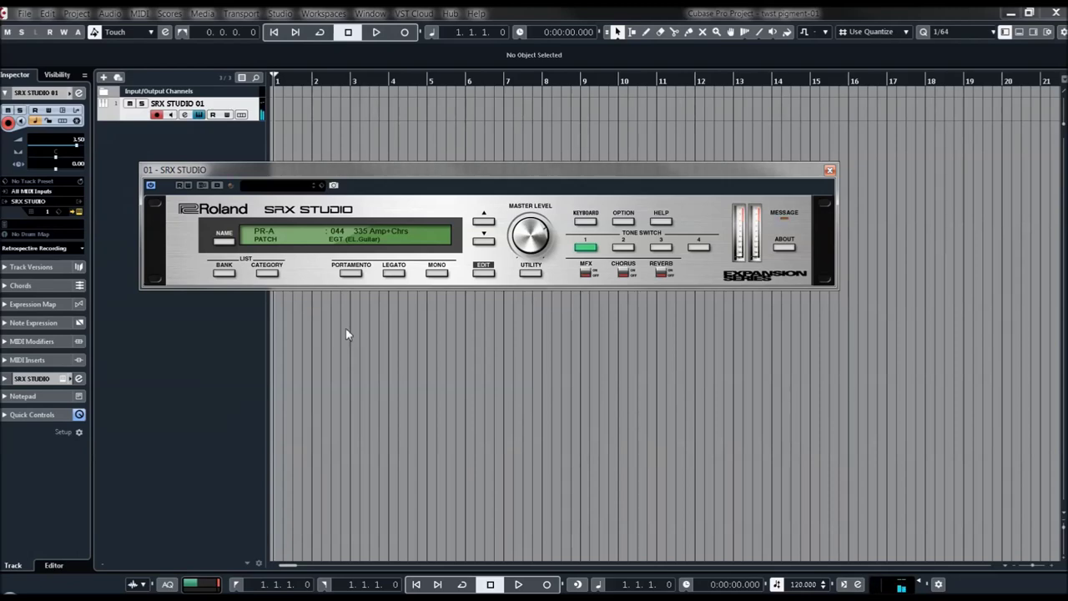
{"action": "left_click", "coordinate": [260, 233]}
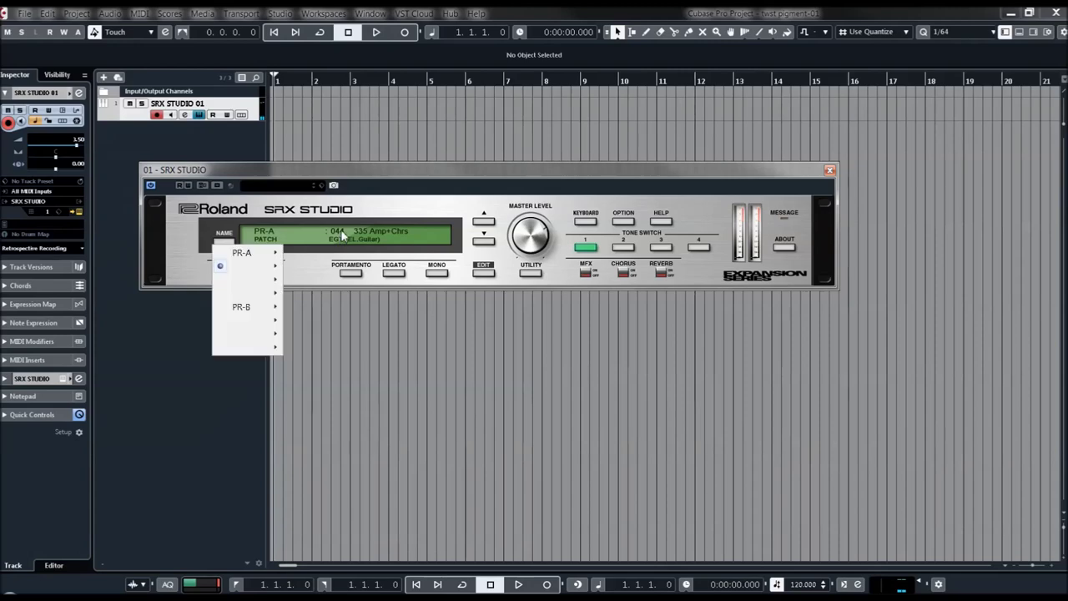
{"action": "mouse_move", "coordinate": [267, 272]}
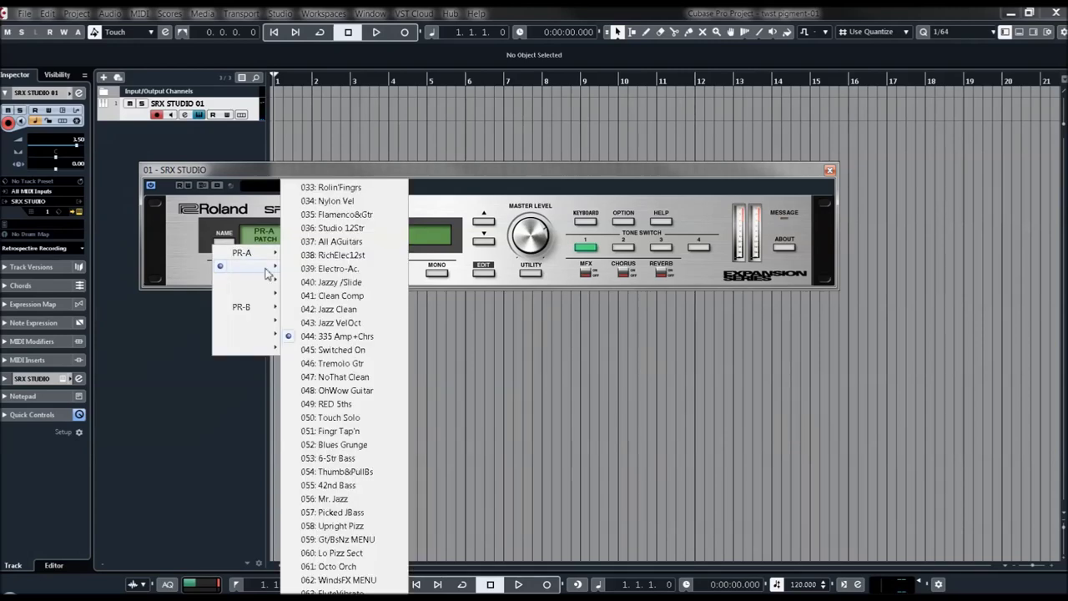
{"action": "left_click", "coordinate": [336, 392]}
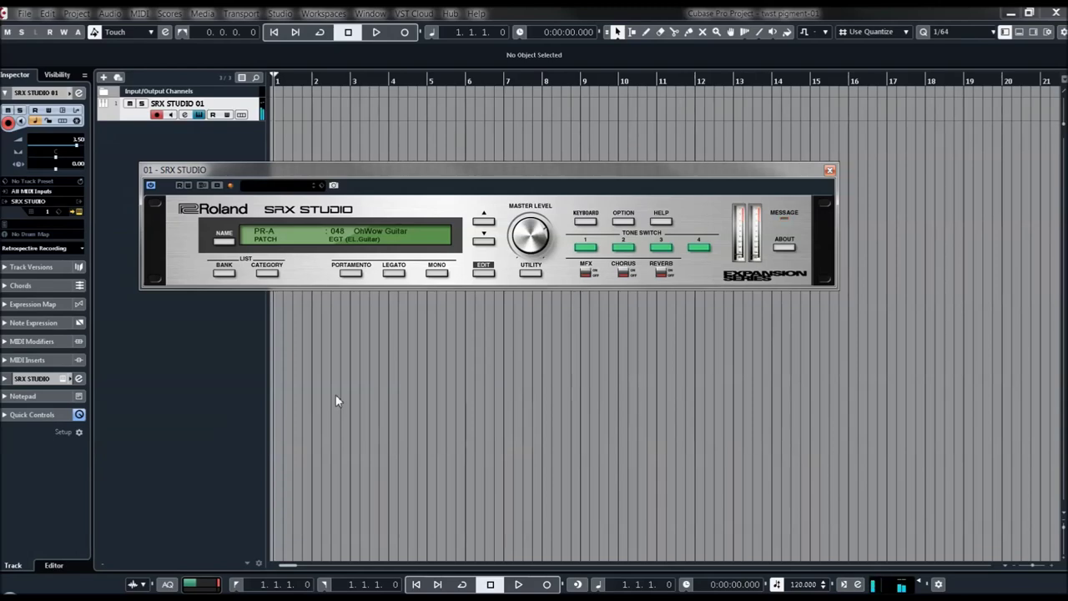
Step: Audition the PR-A patches in order from 049 RED 5ths to 053 6-Str Bass
{"action": "left_click", "coordinate": [485, 241]}
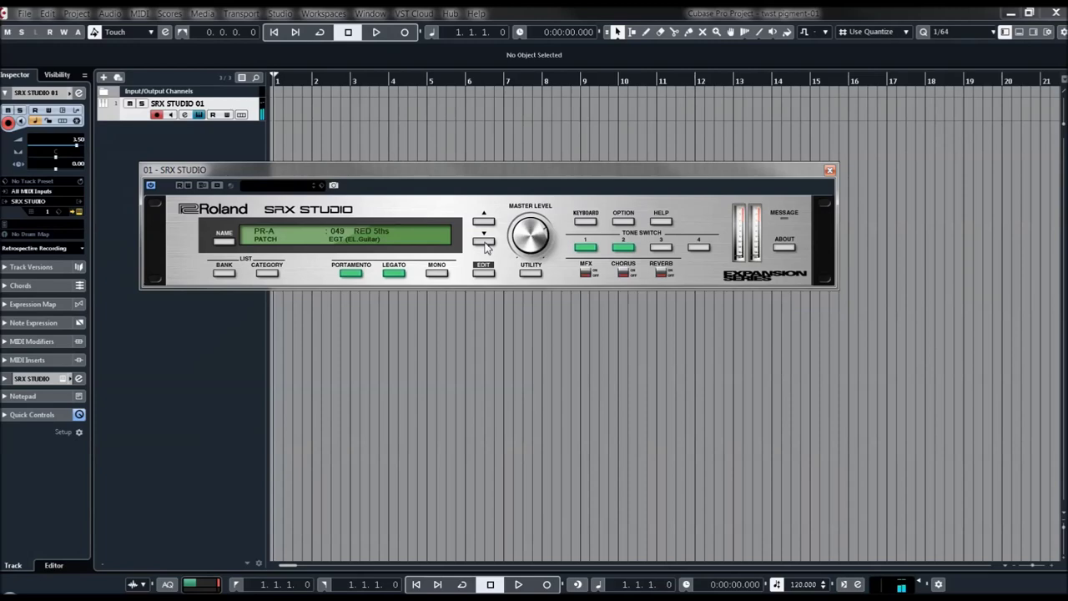
{"action": "left_click", "coordinate": [485, 242]}
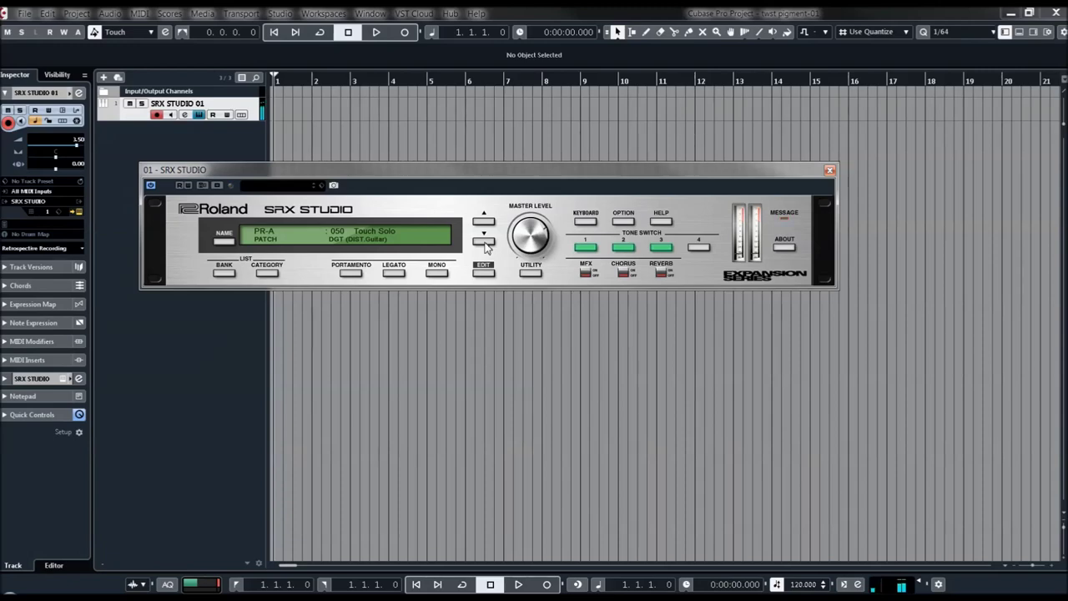
{"action": "left_click", "coordinate": [485, 242]}
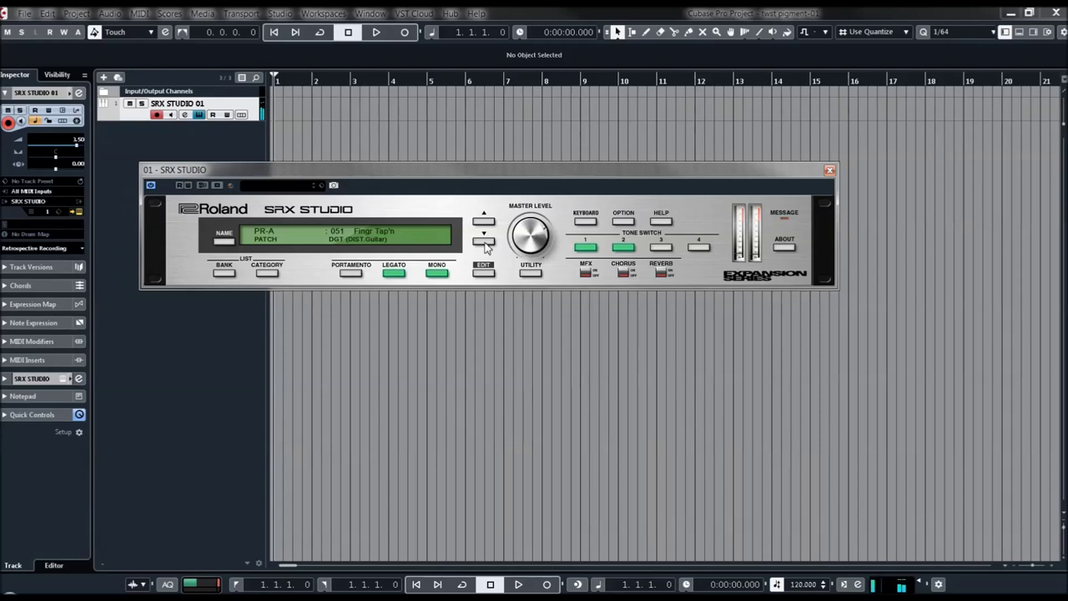
{"action": "left_click", "coordinate": [485, 242]}
{"action": "left_click", "coordinate": [485, 242]}
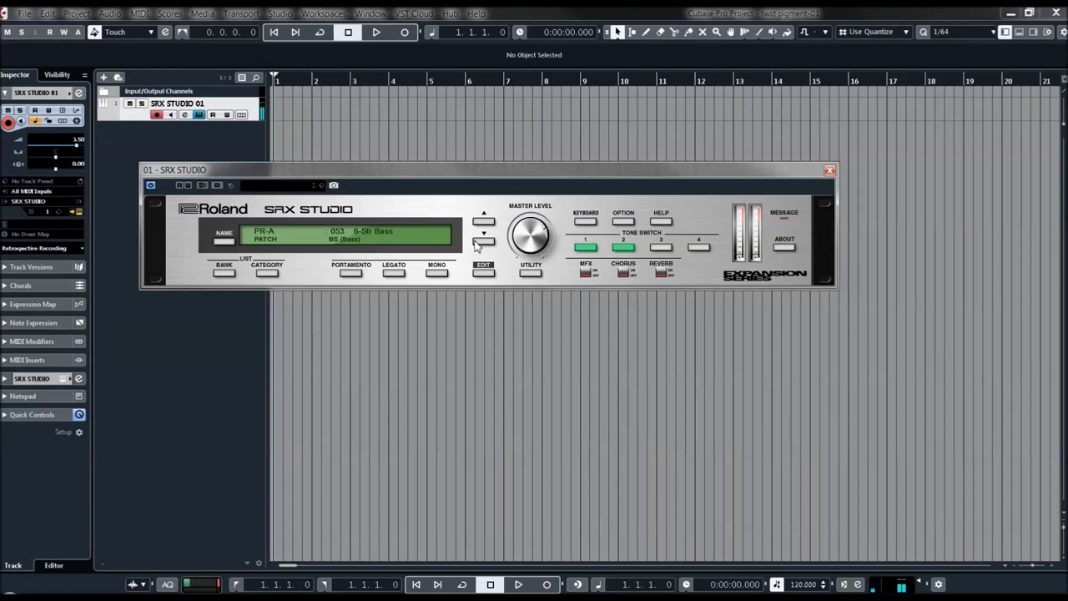
Step: Step through the remaining PR-A bass patches one at a time up to 058 Upright Pizz
{"action": "left_click", "coordinate": [477, 243]}
{"action": "left_click", "coordinate": [482, 242]}
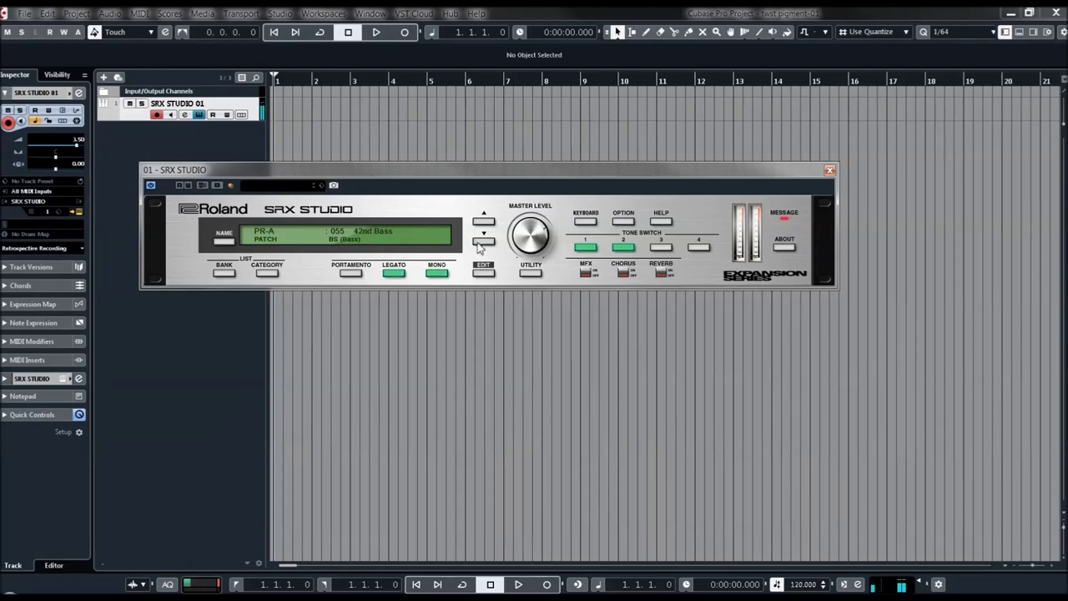
{"action": "left_click", "coordinate": [482, 242]}
{"action": "left_click", "coordinate": [481, 242]}
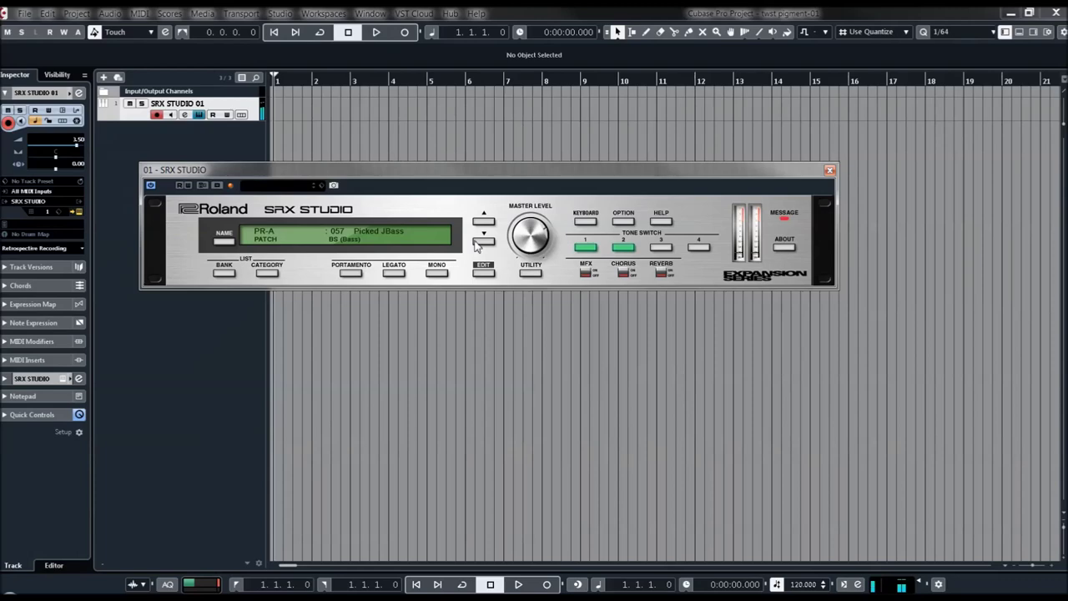
{"action": "left_click", "coordinate": [479, 242]}
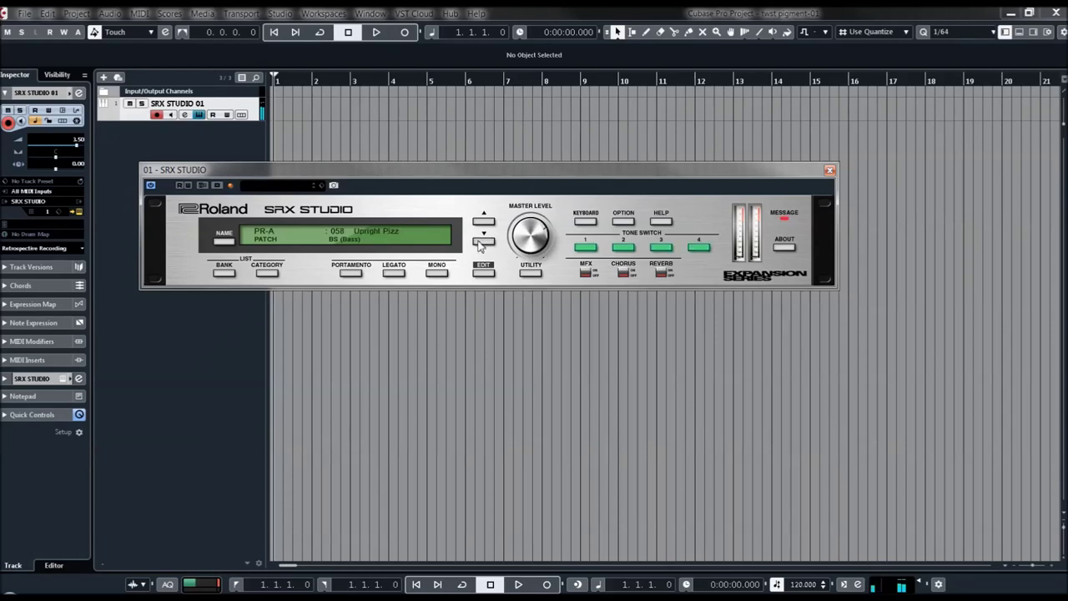
Step: Audition the next PR-A patches one at a time from 058 Upright Pizz through 060 Lo Pizz Sect to 061 Octo Orch
{"action": "left_click", "coordinate": [481, 244]}
{"action": "left_click", "coordinate": [482, 243]}
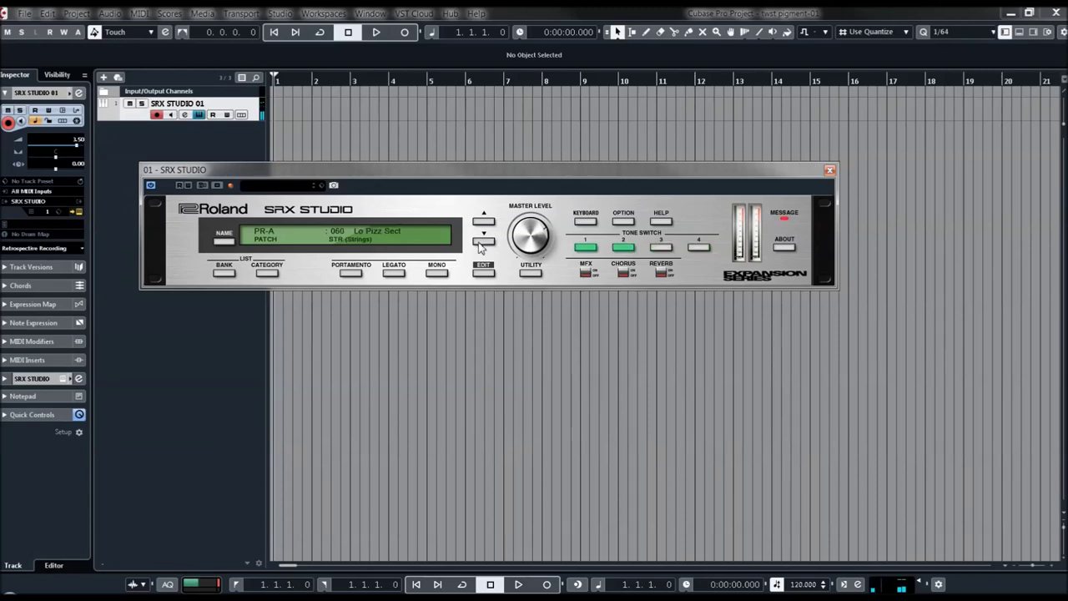
{"action": "left_click", "coordinate": [482, 243]}
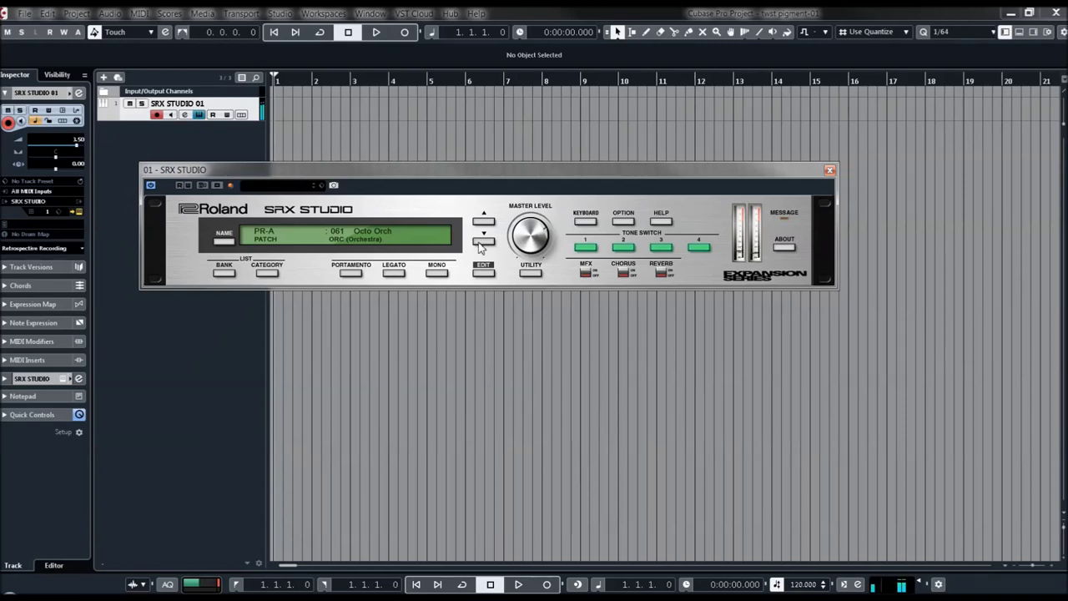
Step: Load PR-A patch 067 SpaceFlute 2 and step through the flute patches up to 071 Puffers
{"action": "left_click", "coordinate": [367, 232]}
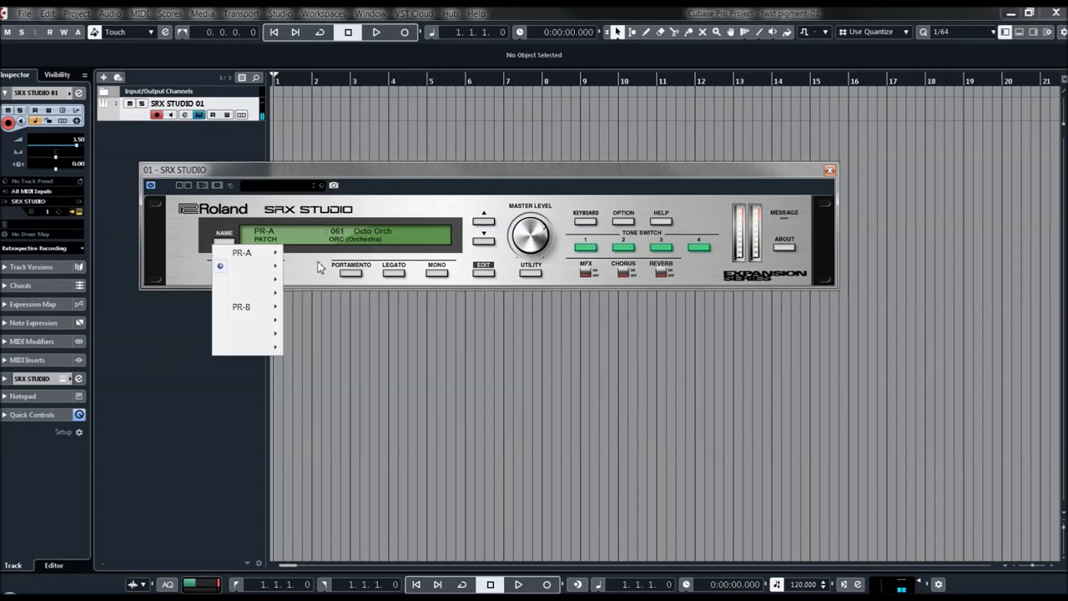
{"action": "mouse_move", "coordinate": [265, 281]}
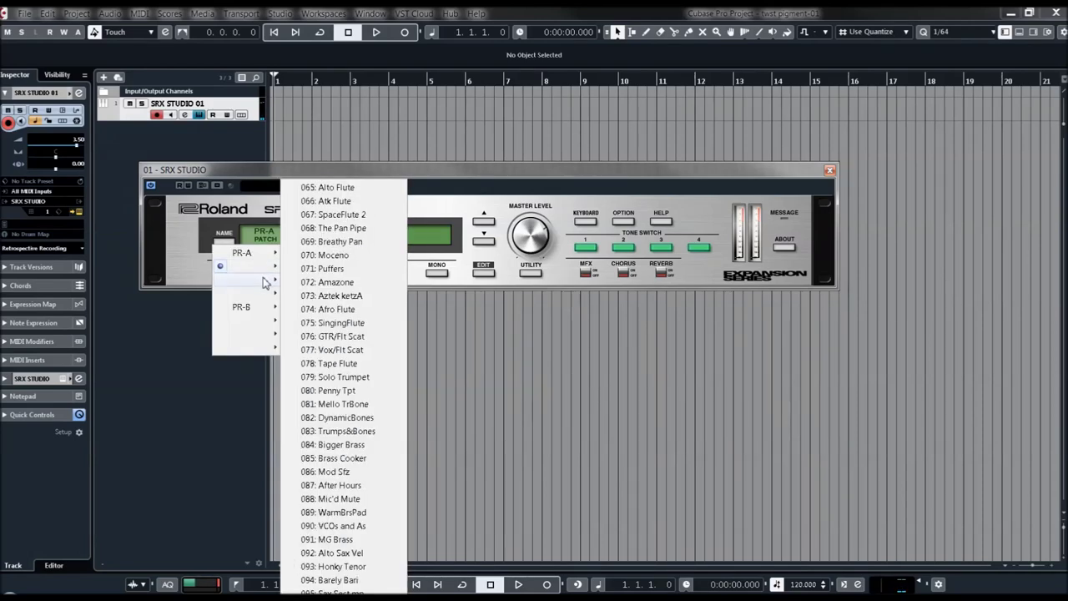
{"action": "left_click", "coordinate": [346, 215]}
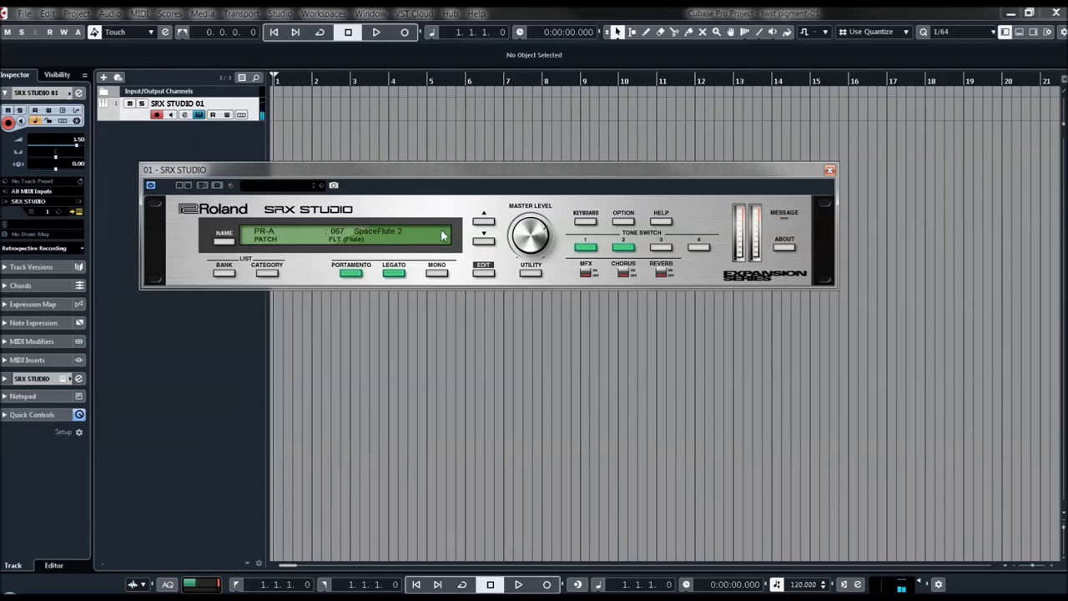
{"action": "left_click", "coordinate": [484, 242]}
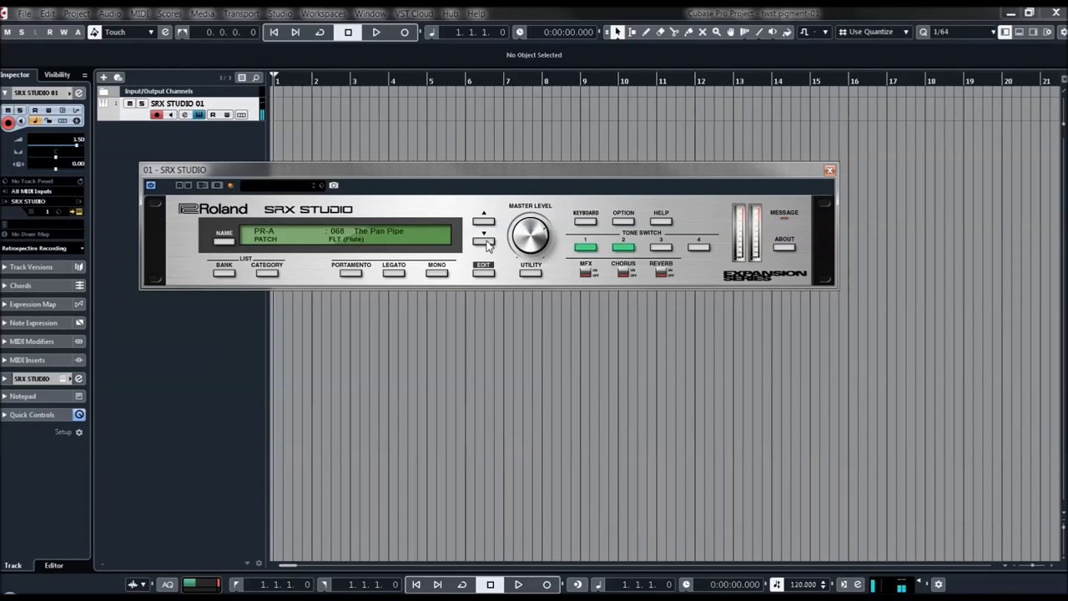
{"action": "left_click", "coordinate": [484, 242]}
{"action": "left_click", "coordinate": [484, 242]}
{"action": "left_click", "coordinate": [485, 242]}
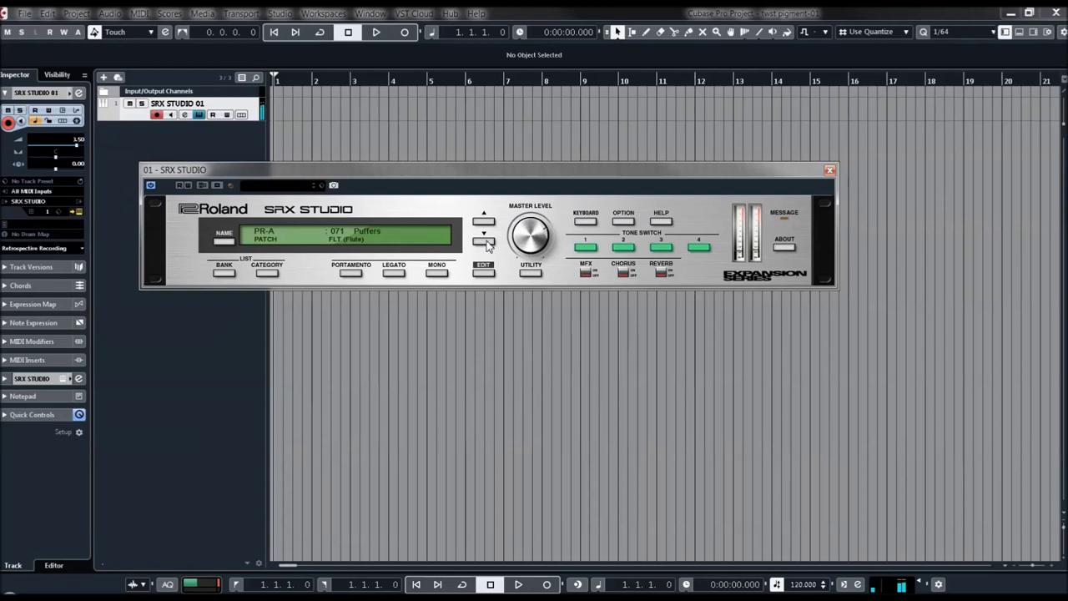
Step: Load PR-A patch 101 Soft Jup' LD and step through the synth patches up to 103 Night Blade
{"action": "left_click", "coordinate": [342, 237]}
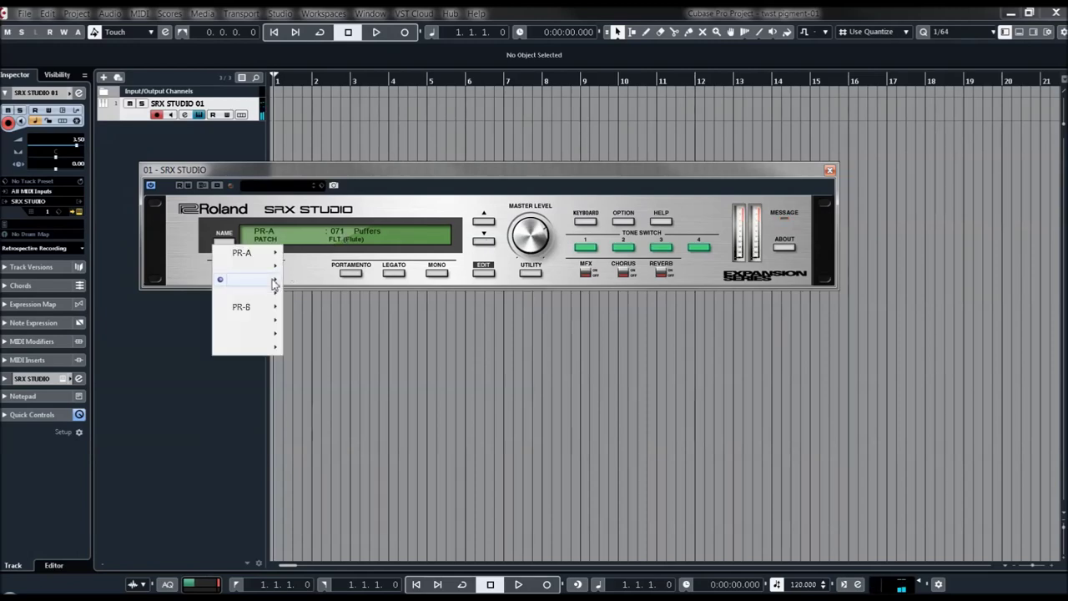
{"action": "mouse_move", "coordinate": [272, 284]}
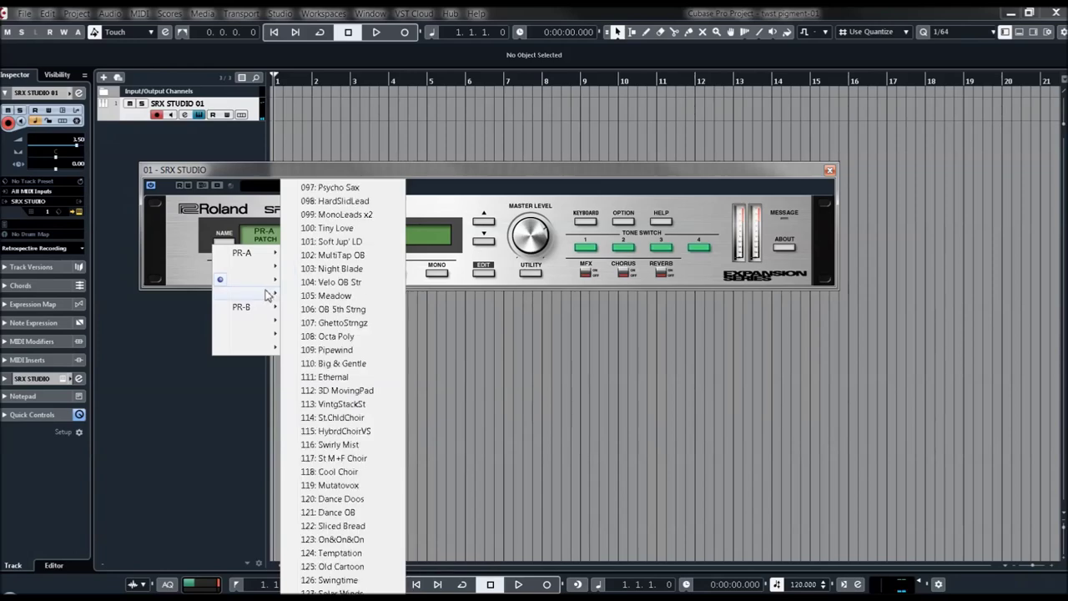
{"action": "left_click", "coordinate": [340, 242]}
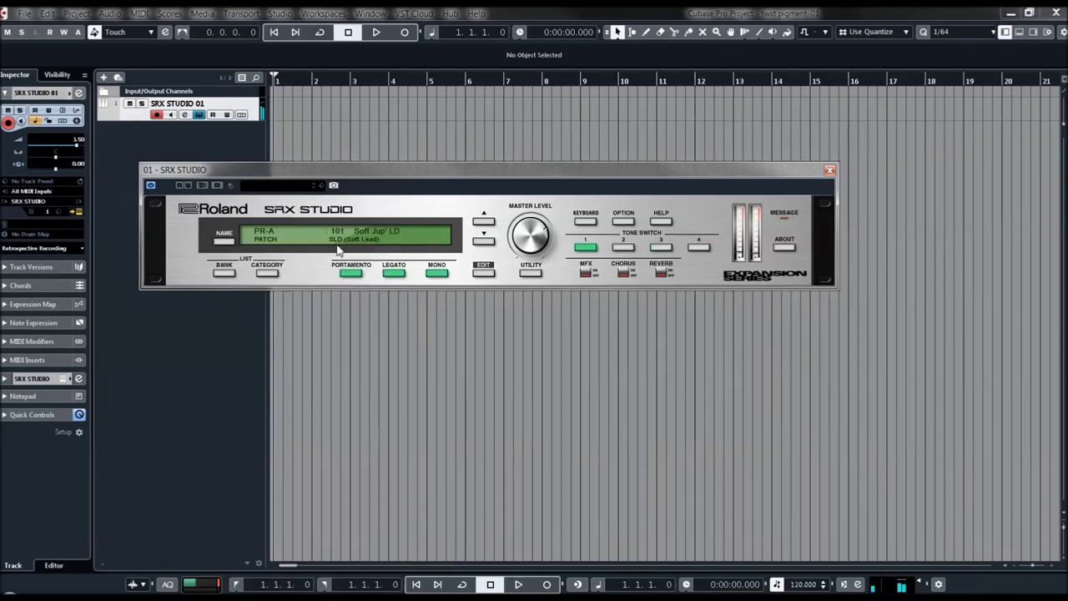
{"action": "left_click", "coordinate": [484, 242]}
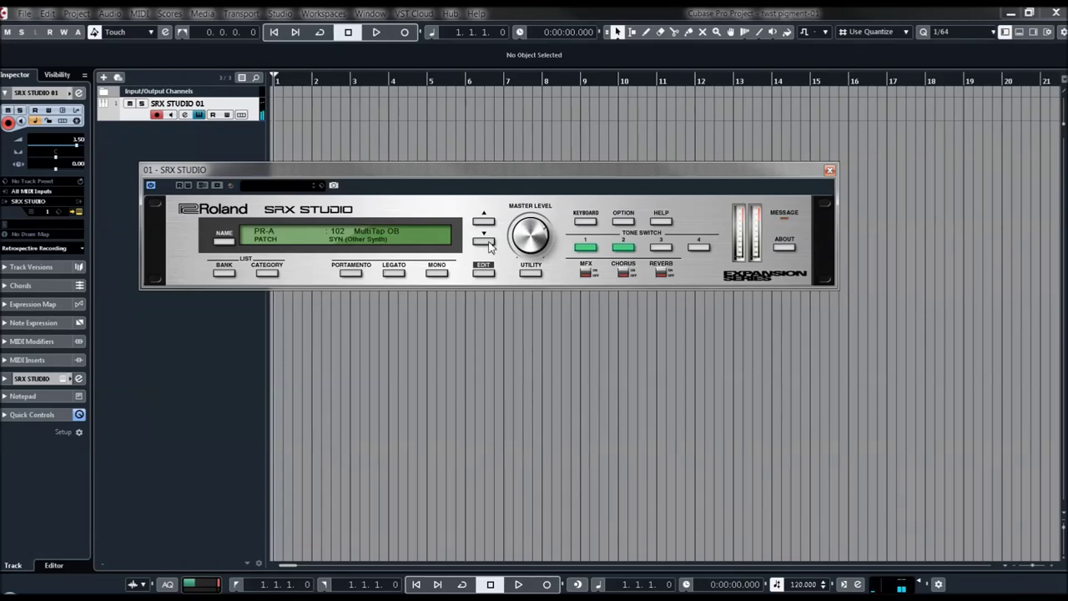
{"action": "left_click", "coordinate": [488, 242]}
Step: Audition the PR-A soft pad patches 112 3D MovingPad and 113 VintgStackSt
{"action": "left_click", "coordinate": [214, 245]}
{"action": "mouse_move", "coordinate": [258, 299]}
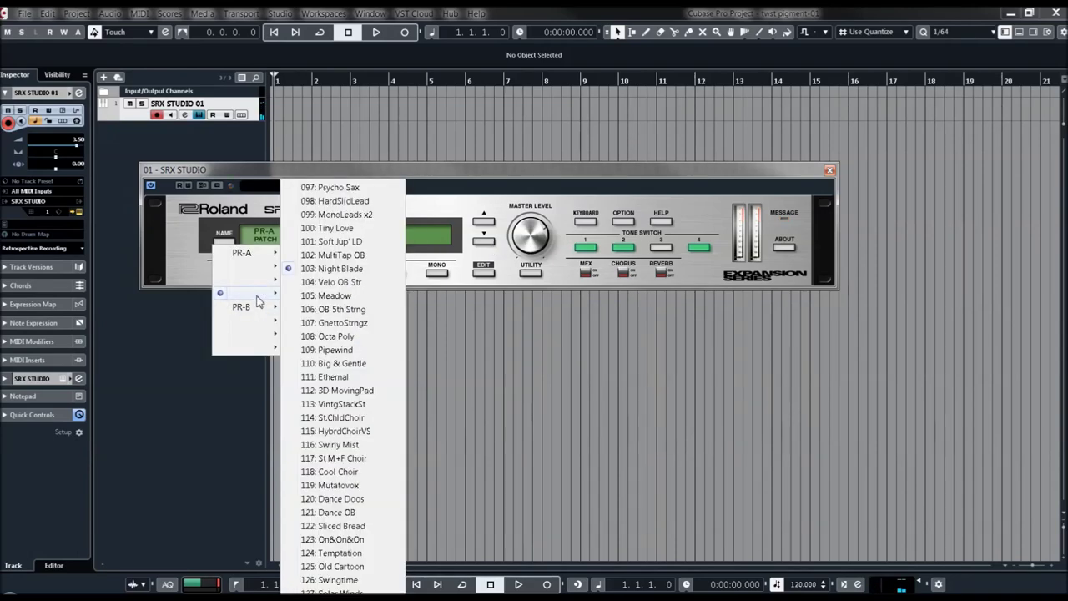
{"action": "left_click", "coordinate": [326, 390]}
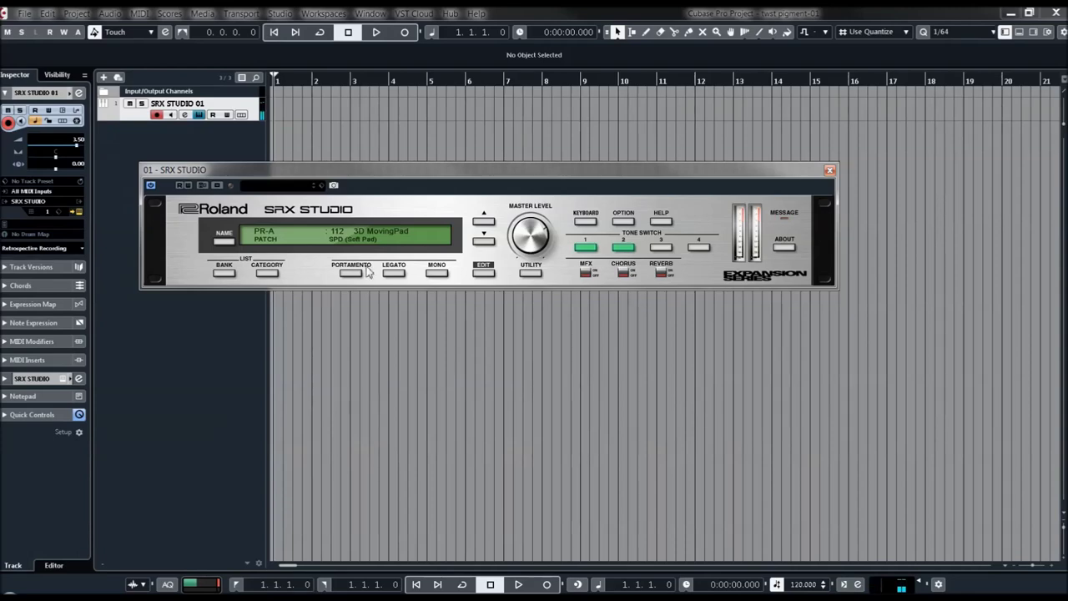
{"action": "left_click", "coordinate": [483, 242]}
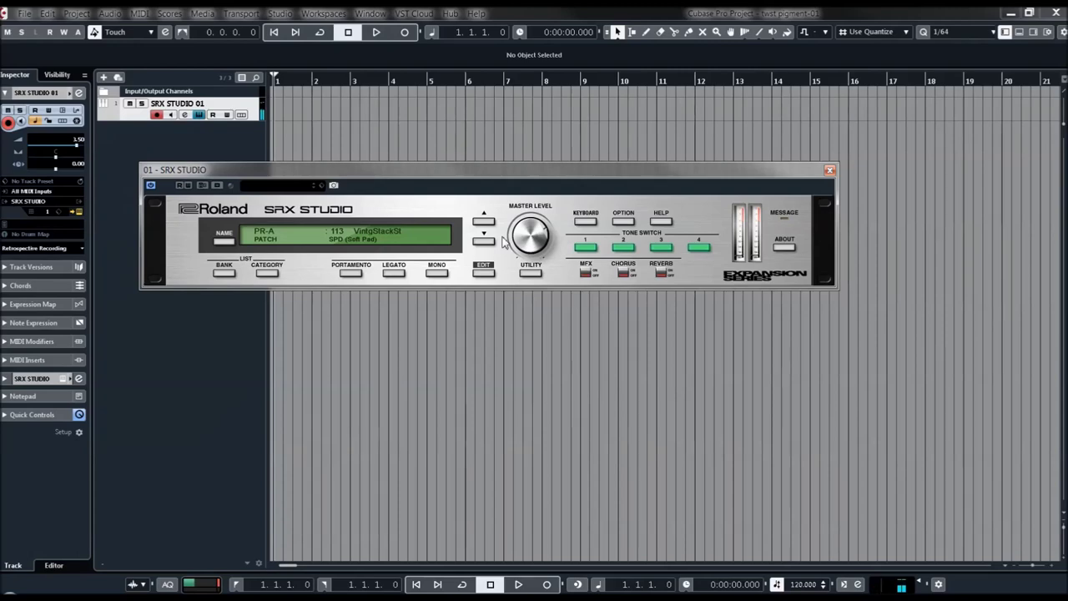
Step: Load PR-A patch 115 HybrdChoirVS and step through the vox patches up to 119 Mutatovox
{"action": "left_click", "coordinate": [367, 234]}
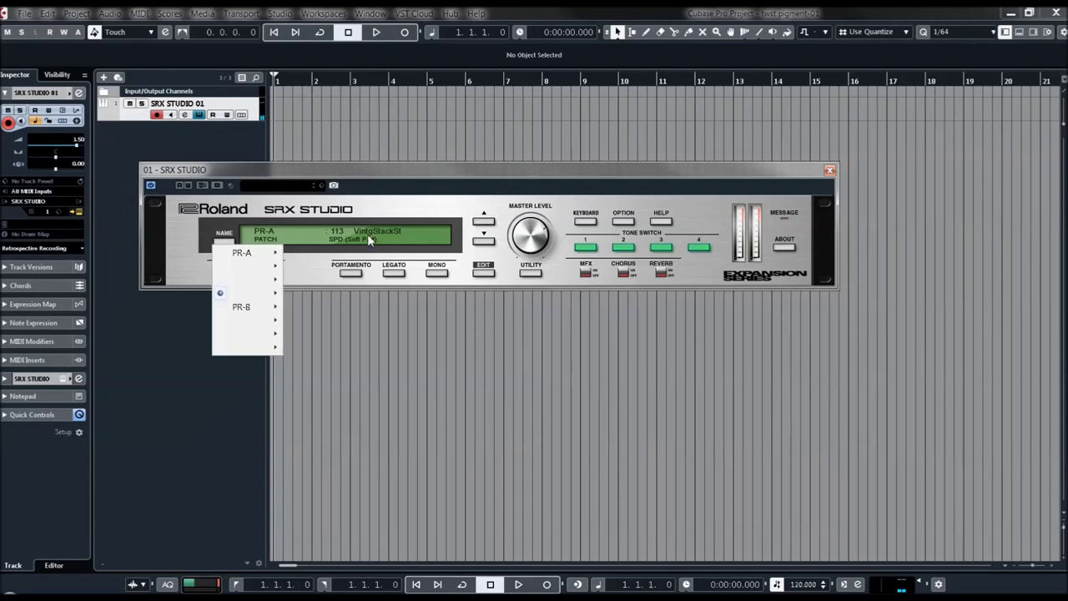
{"action": "mouse_move", "coordinate": [265, 299]}
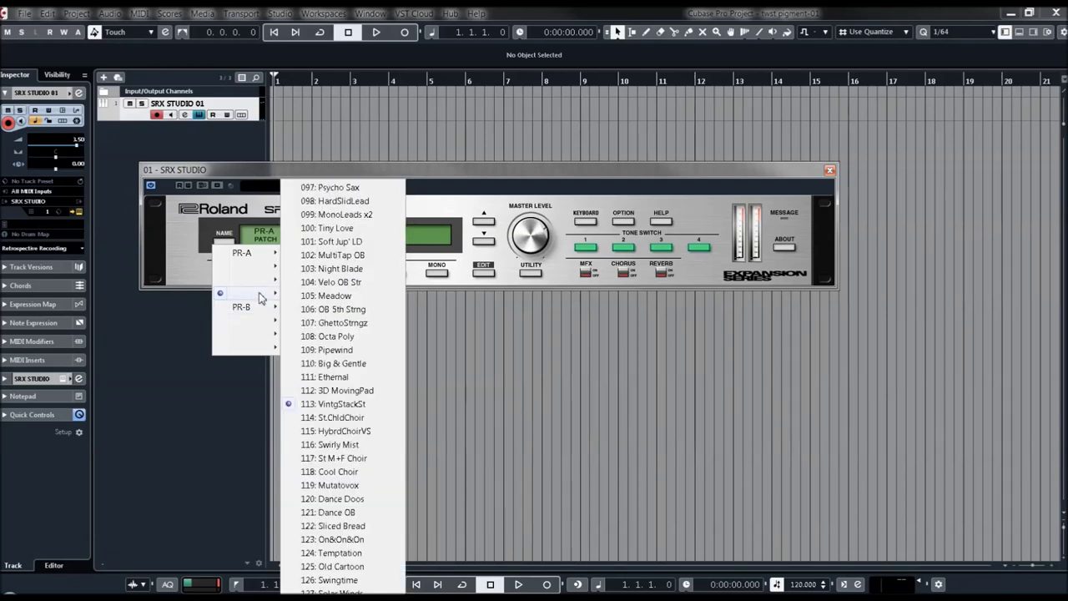
{"action": "left_click", "coordinate": [328, 426]}
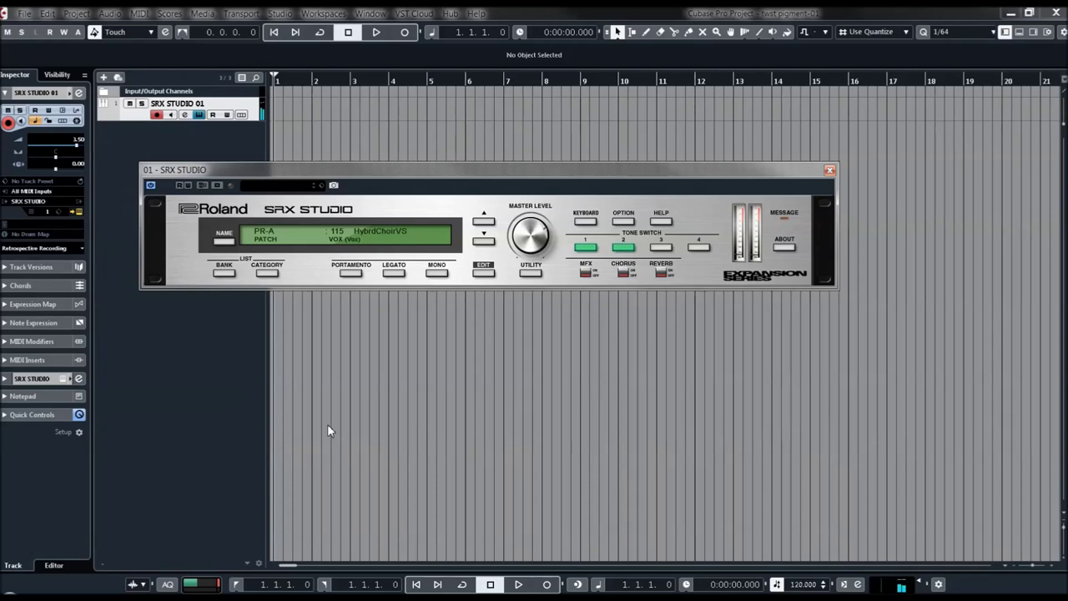
{"action": "left_click", "coordinate": [484, 242]}
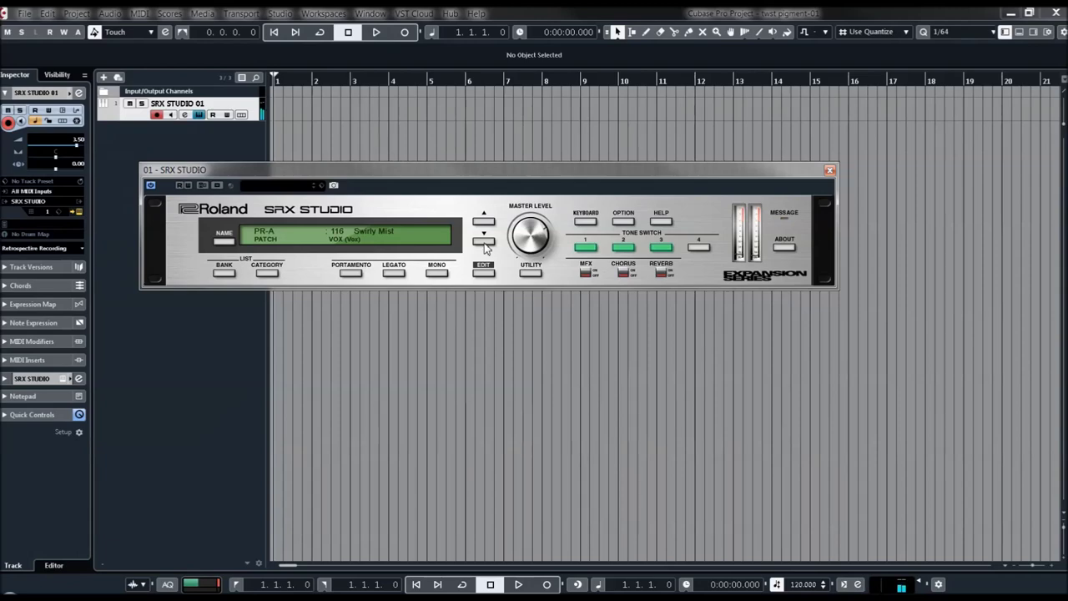
{"action": "left_click", "coordinate": [484, 242]}
{"action": "left_click", "coordinate": [484, 242]}
{"action": "left_click", "coordinate": [484, 242]}
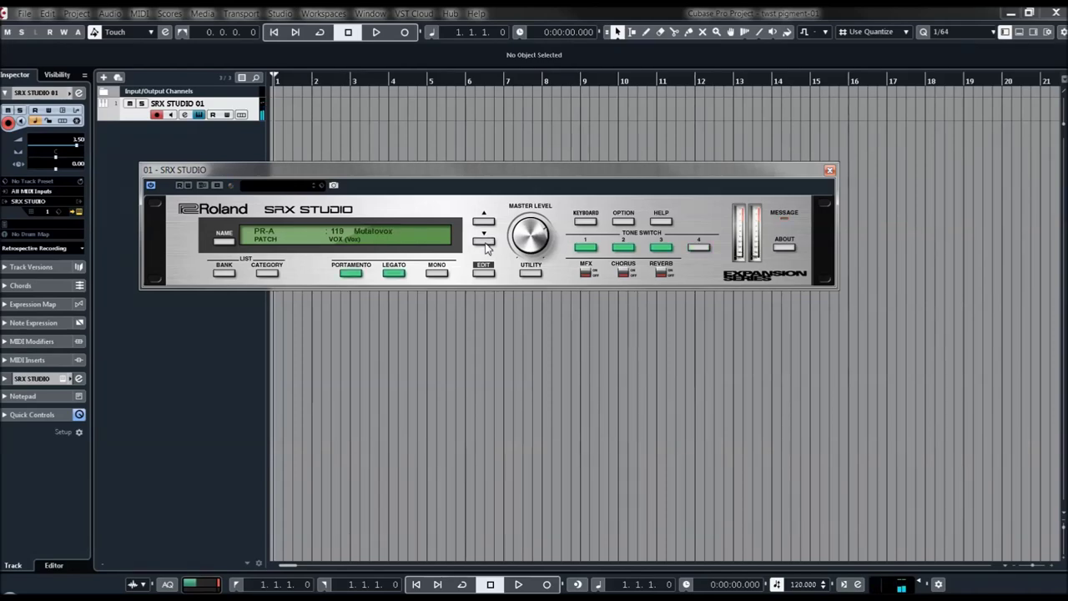
Step: Load PR-A patch 120 Dance Doos and step through the techno and pulsating patches up to 123 On&On&On
{"action": "left_click", "coordinate": [334, 238]}
{"action": "mouse_move", "coordinate": [250, 294]}
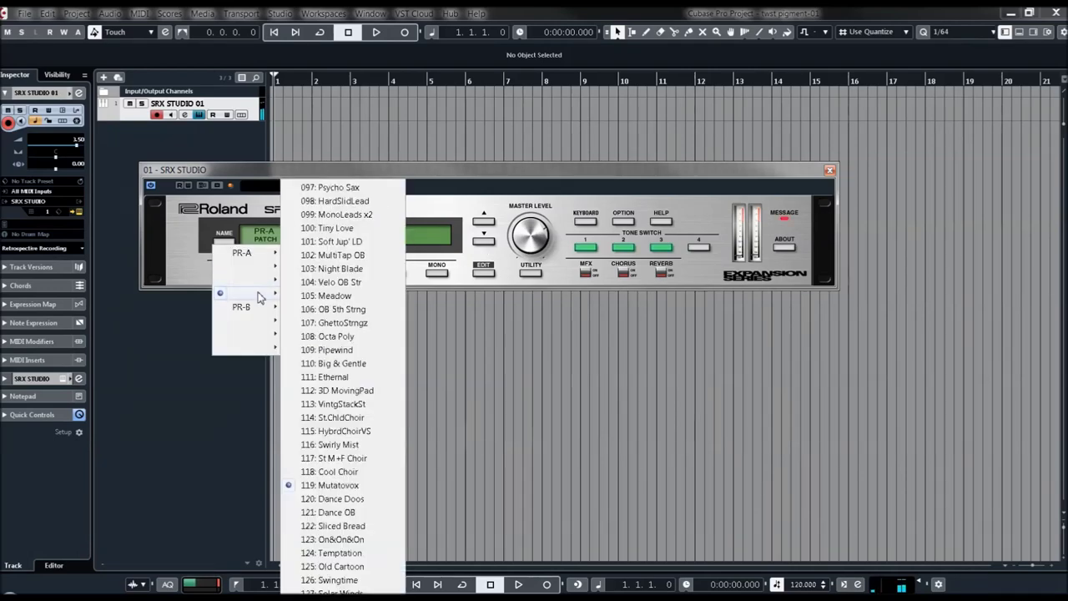
{"action": "left_click", "coordinate": [344, 499]}
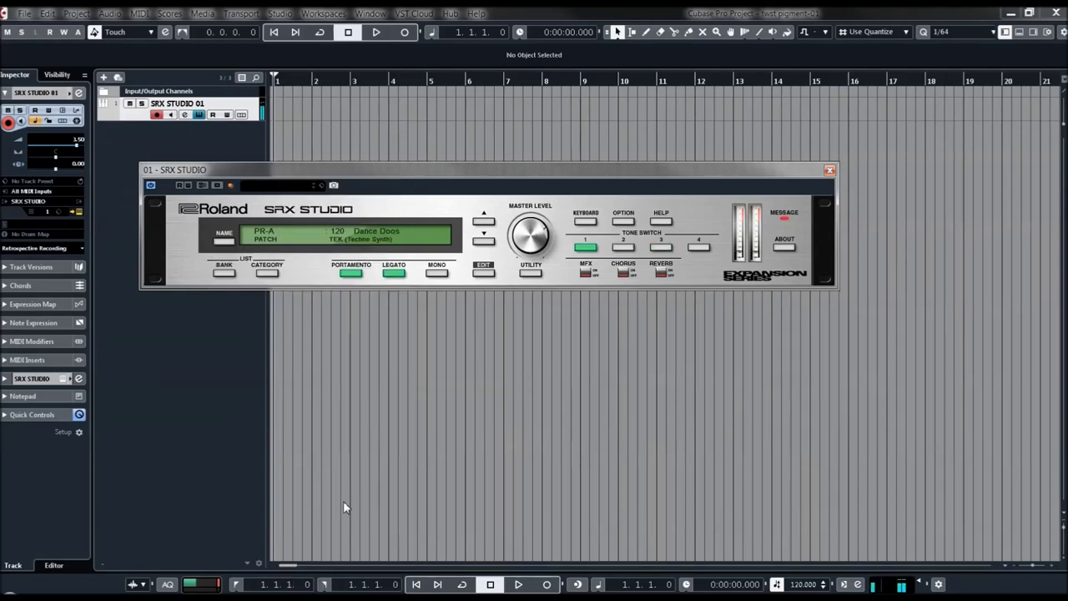
{"action": "left_click", "coordinate": [484, 241]}
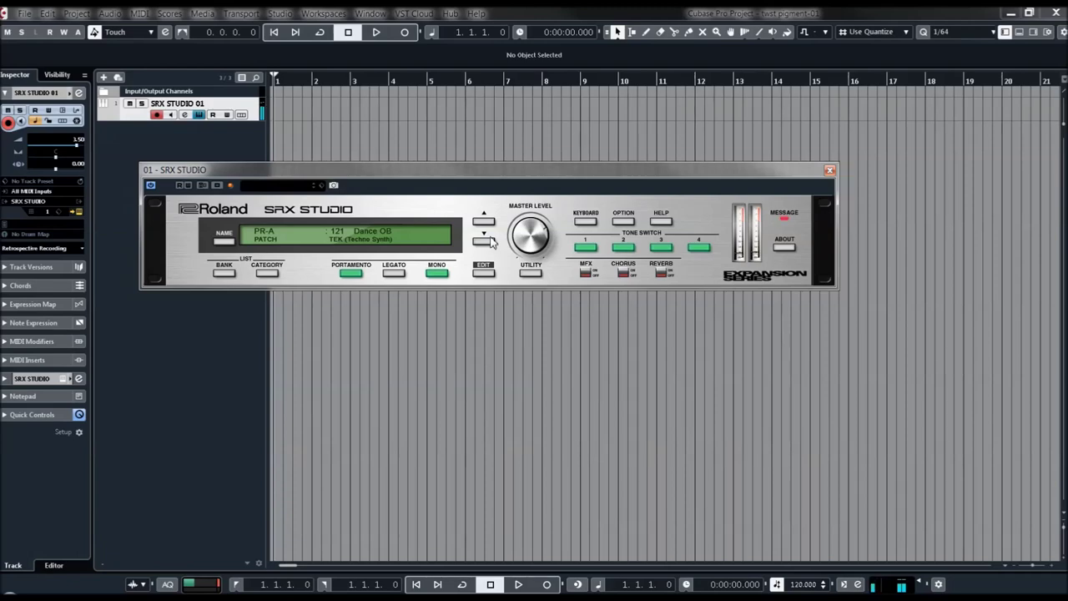
{"action": "left_click", "coordinate": [487, 244]}
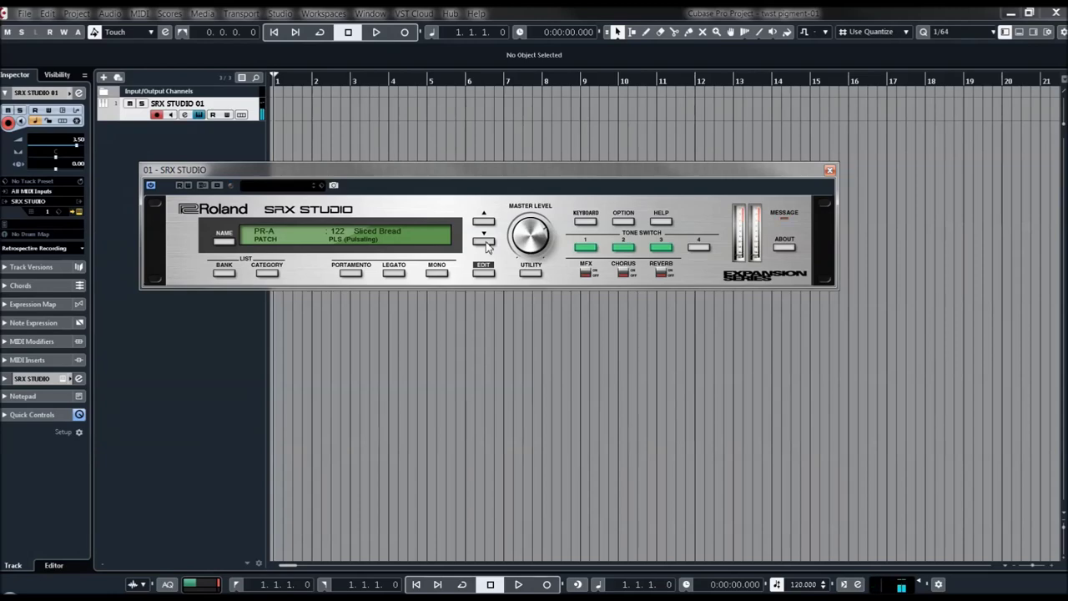
{"action": "left_click", "coordinate": [486, 243]}
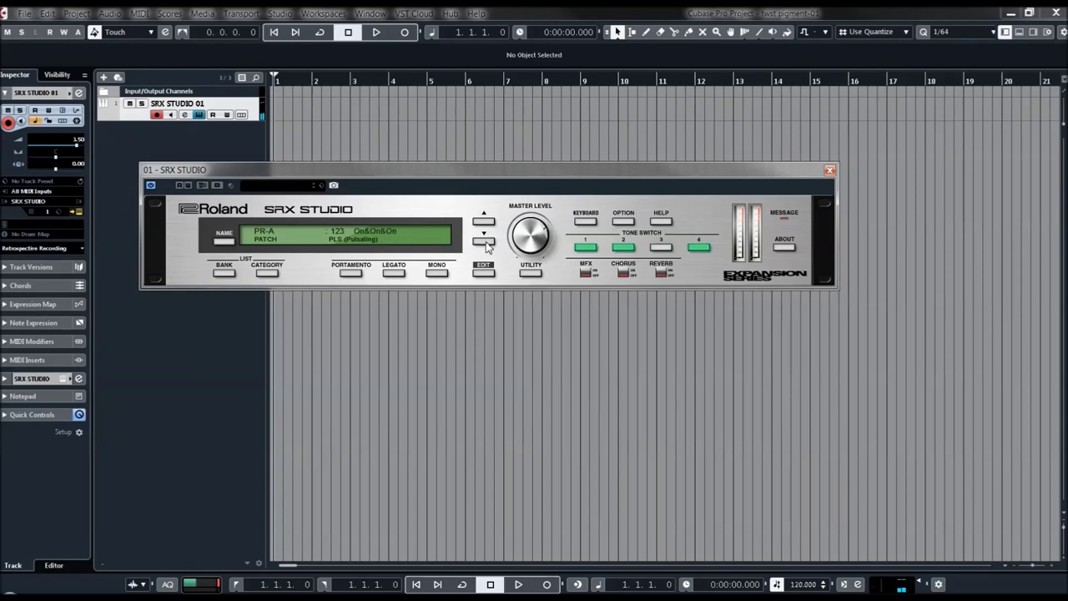
Step: Load the synth FX patch 128 Western from the PR-A bank
{"action": "left_click", "coordinate": [357, 233]}
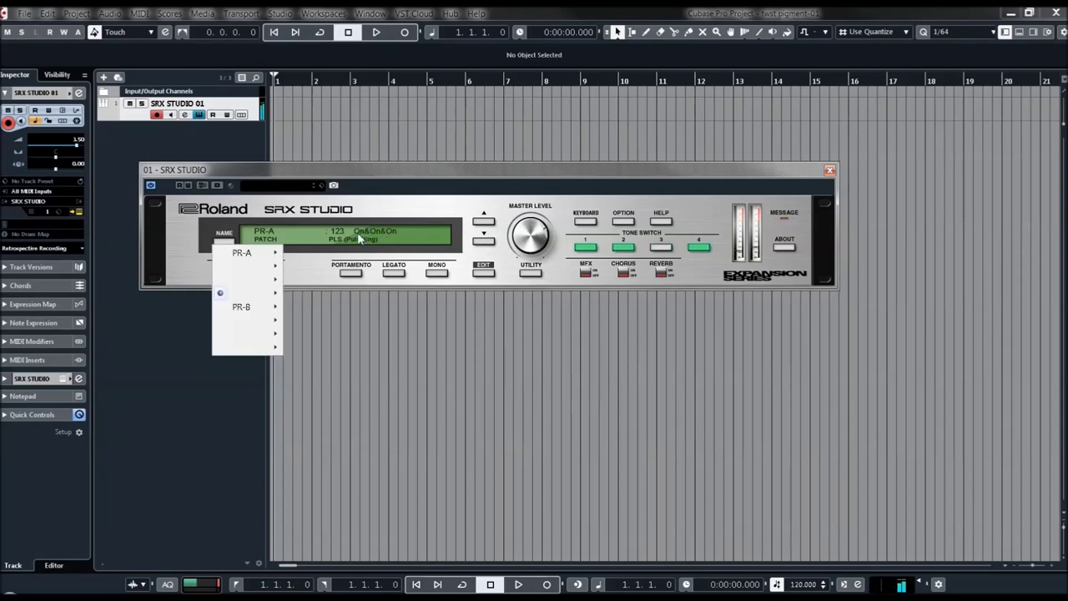
{"action": "mouse_move", "coordinate": [263, 296]}
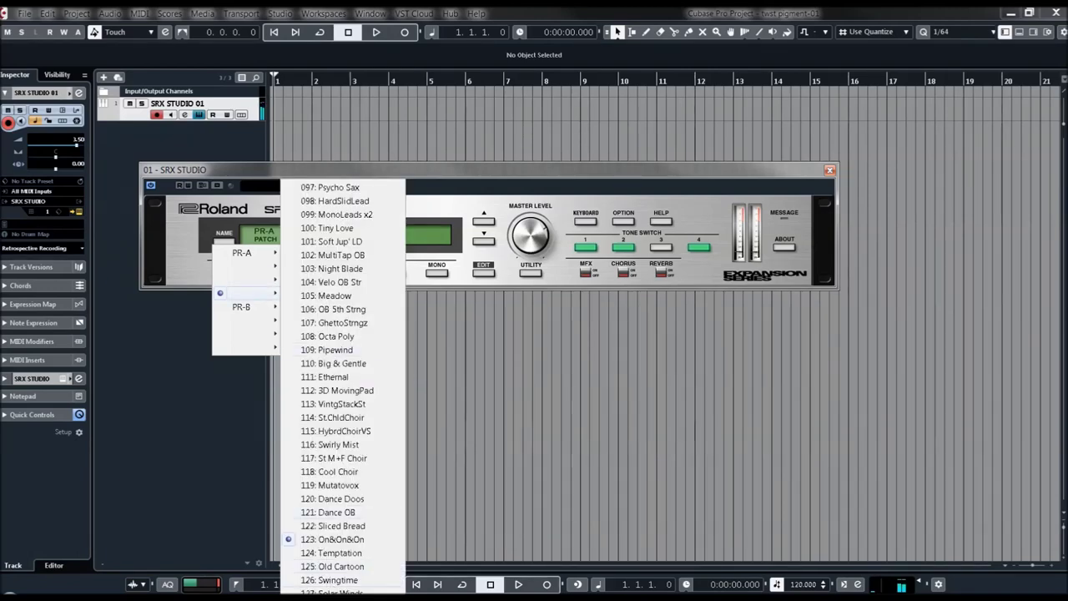
{"action": "left_click", "coordinate": [334, 593]}
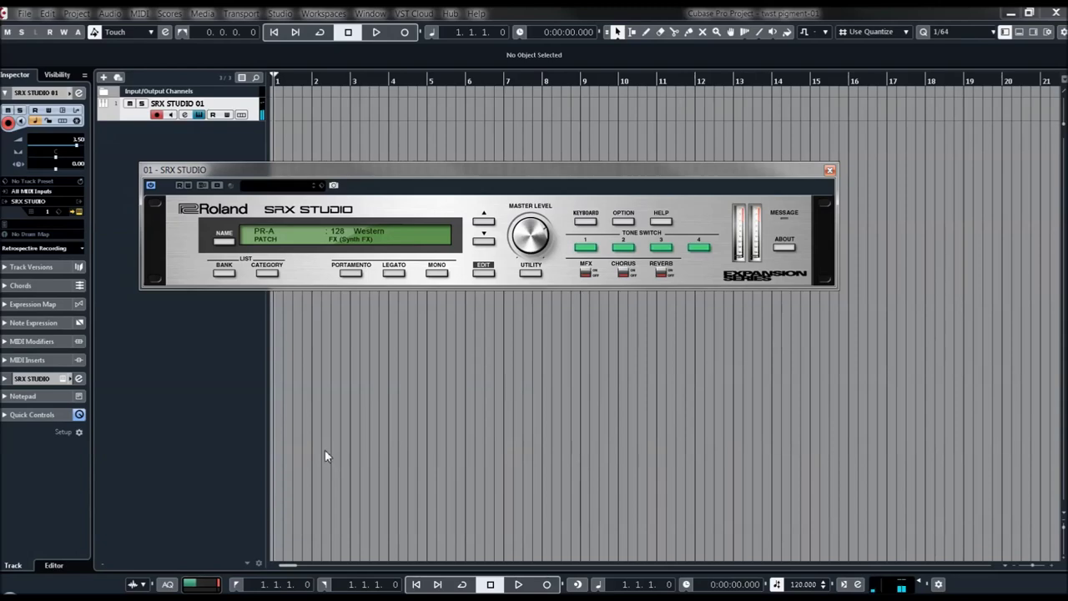